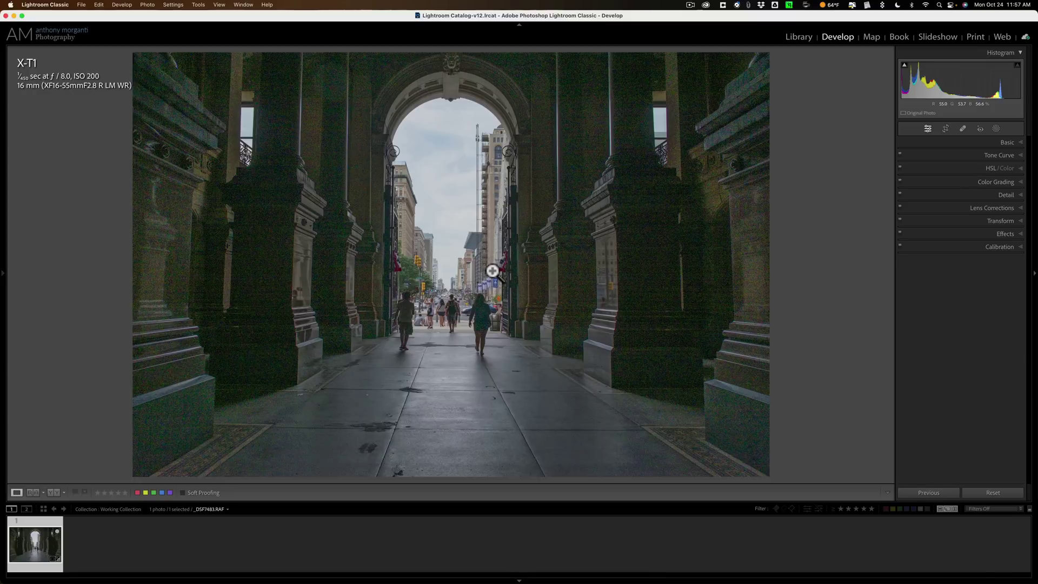
Compare the before and edited versions, then review the Basic and sharpening/noise settings
key("backslash")
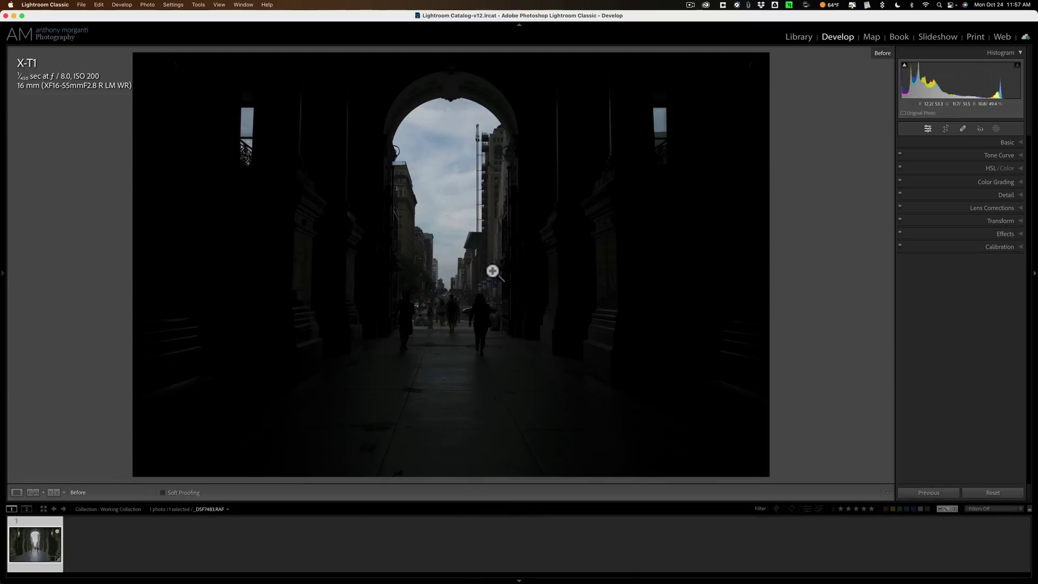
key("backslash")
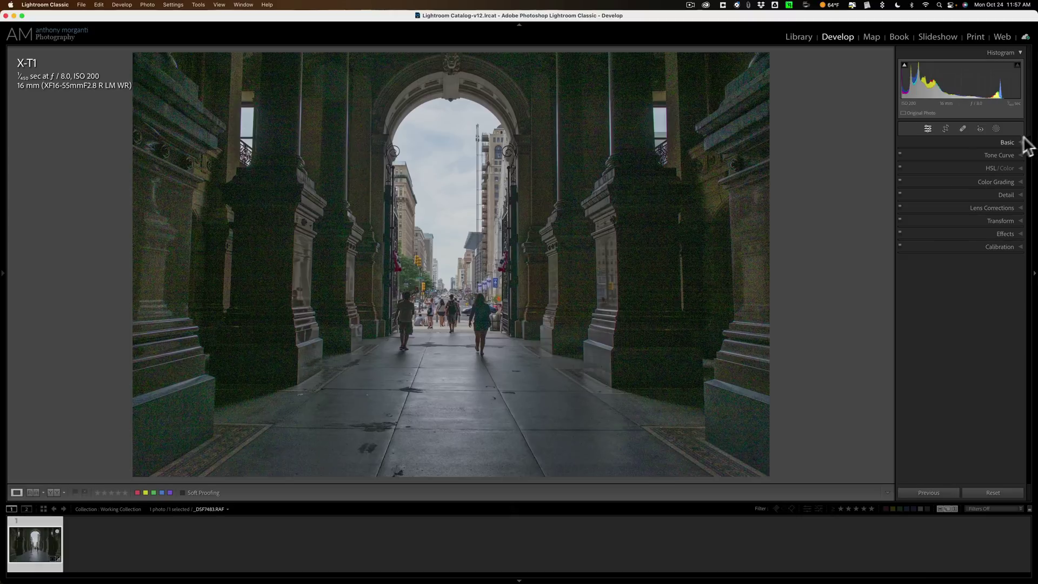
left_click(1004, 141)
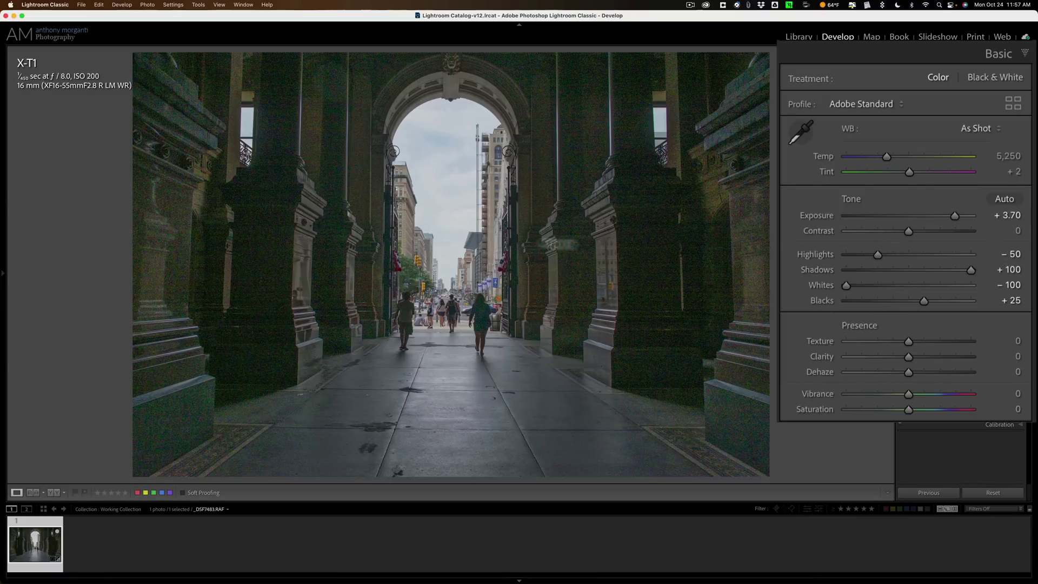
left_click(1001, 57)
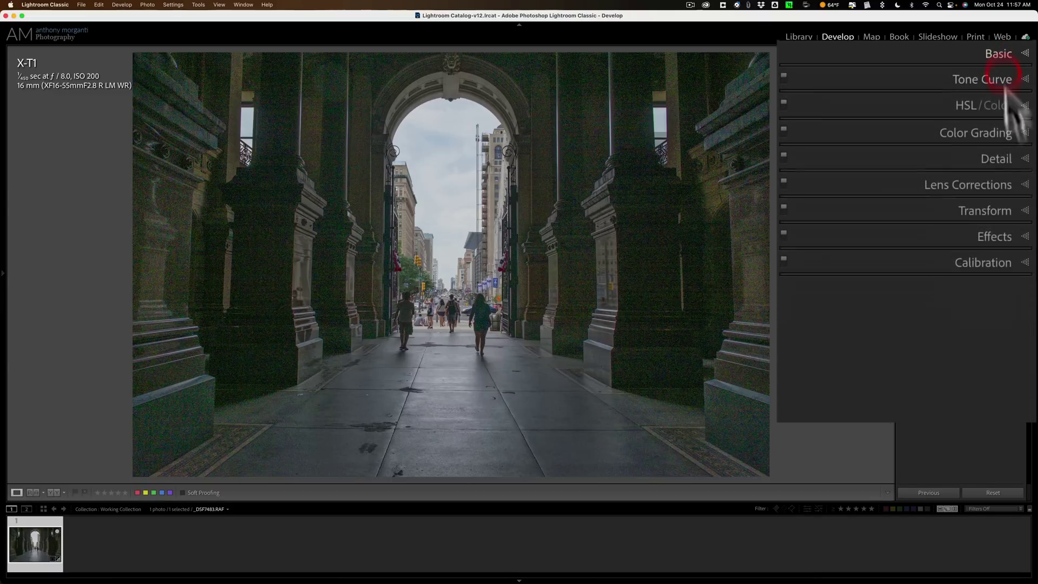
left_click(1008, 159)
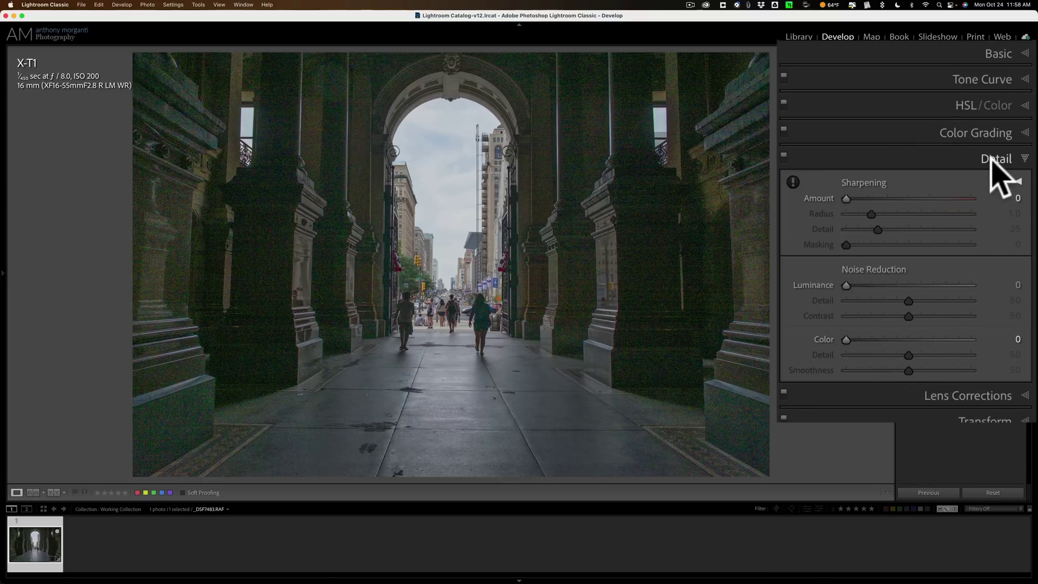
left_click(1004, 196)
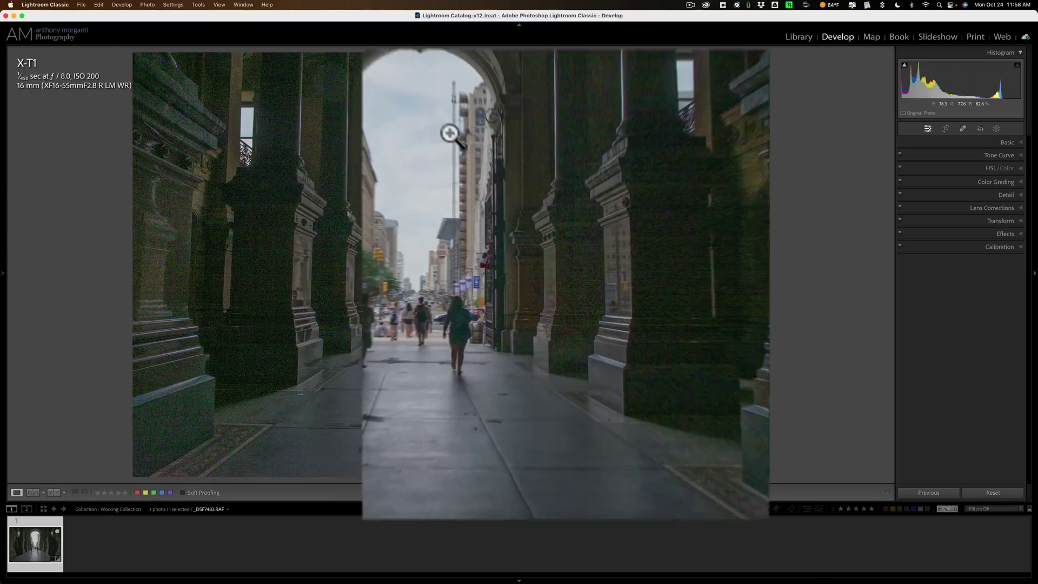
Send a TIFF copy with Lightroom adjustments to Topaz DeNoise AI
right_click(474, 165)
mouse_move(506, 236)
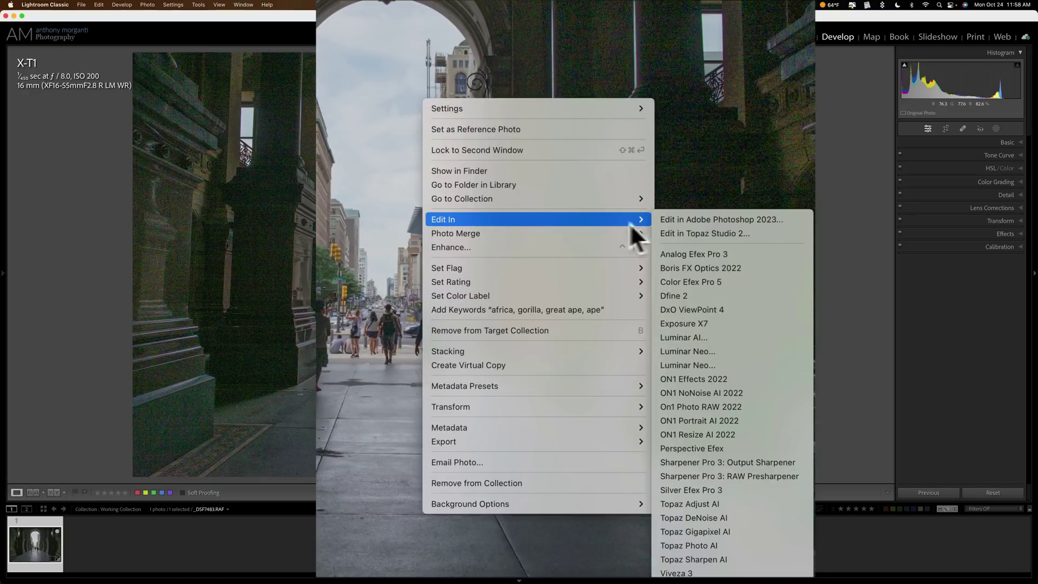
left_click(705, 516)
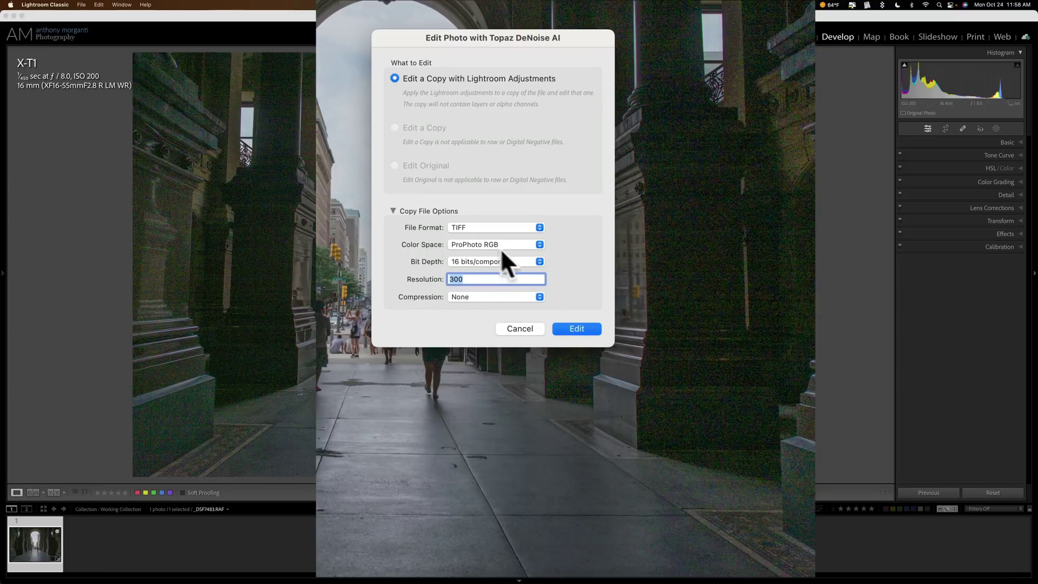
left_click(575, 327)
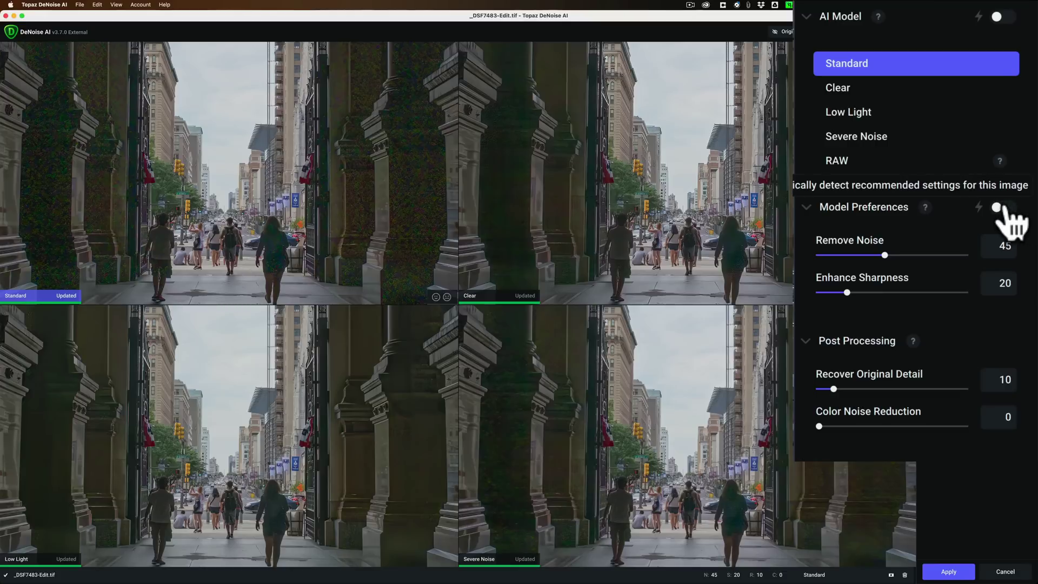
Turn on auto-detected settings for the Standard, Clear, Low Light and Severe Noise previews in turn
left_click(1001, 209)
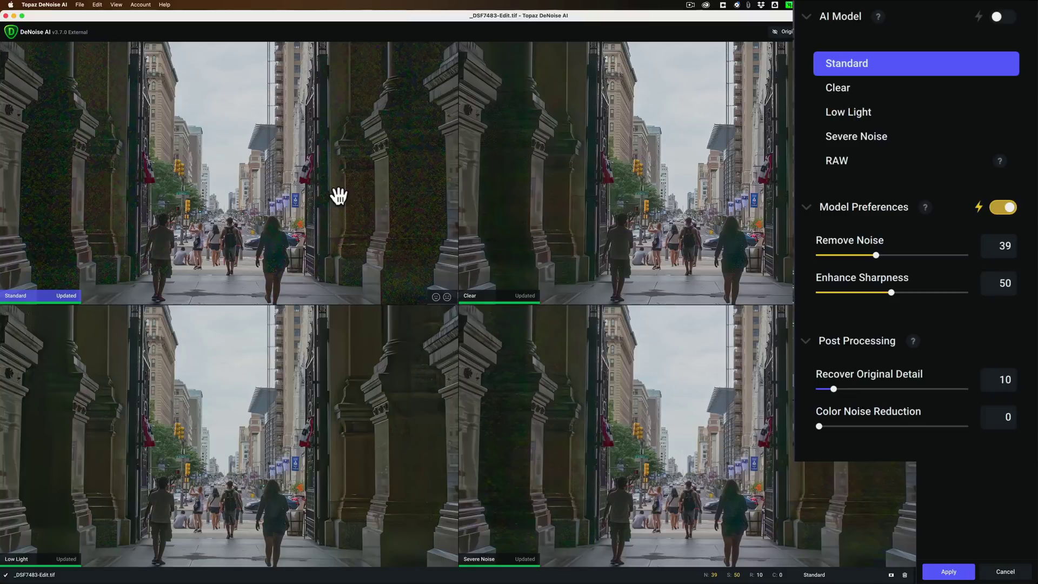
left_click(606, 189)
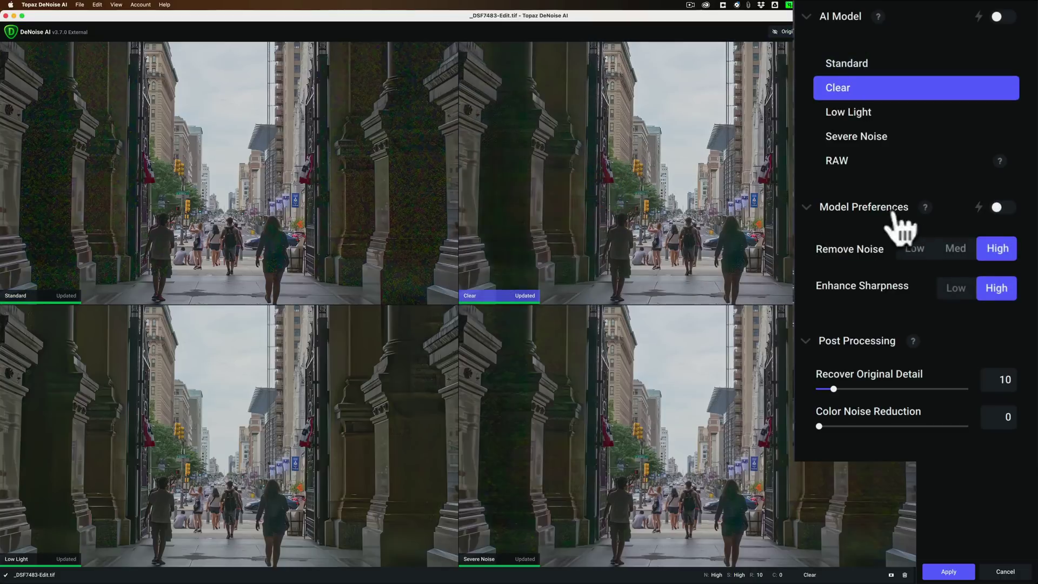
left_click(1005, 210)
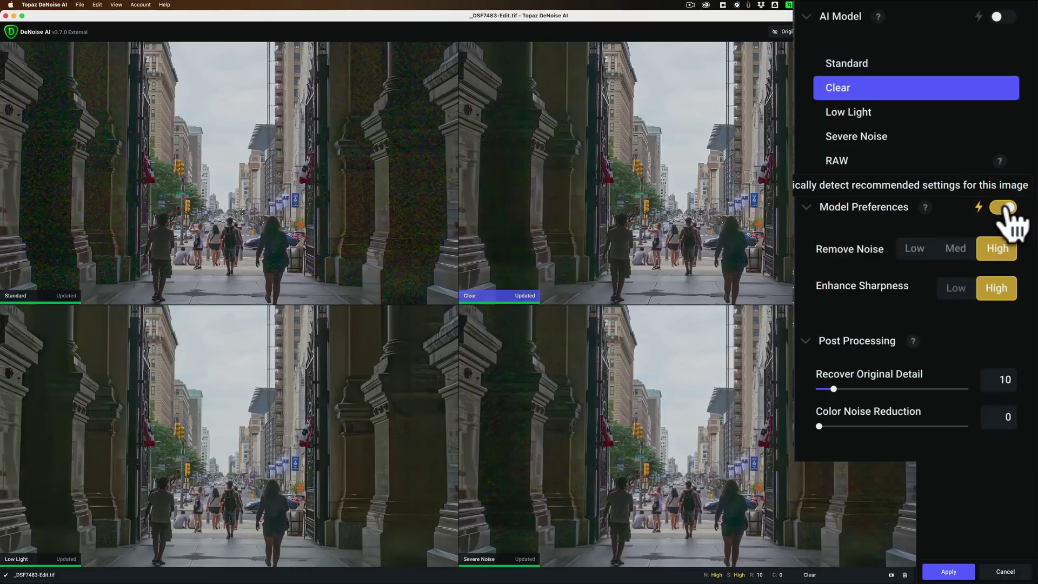
left_click(325, 412)
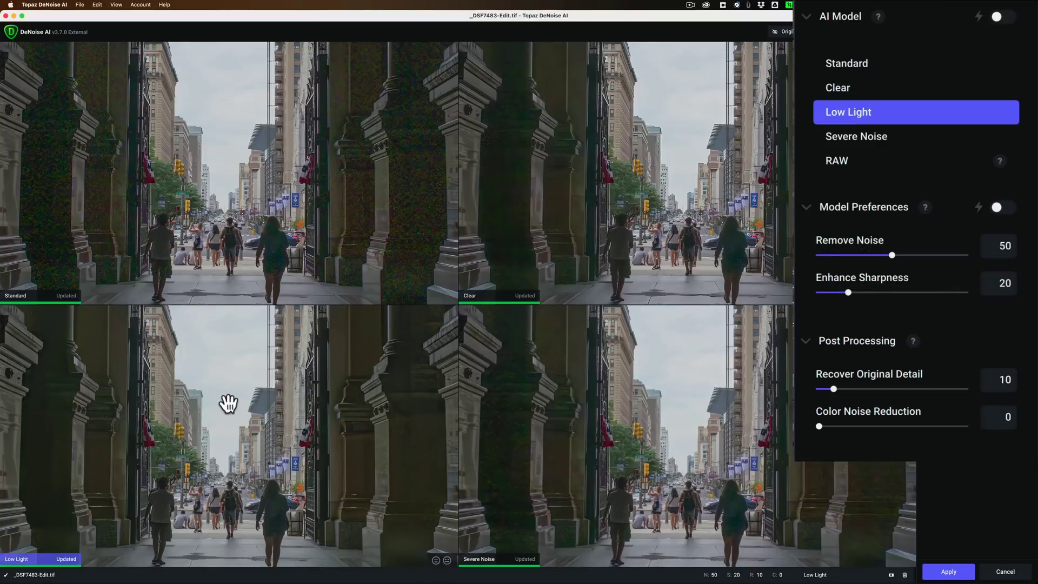
left_click(1007, 209)
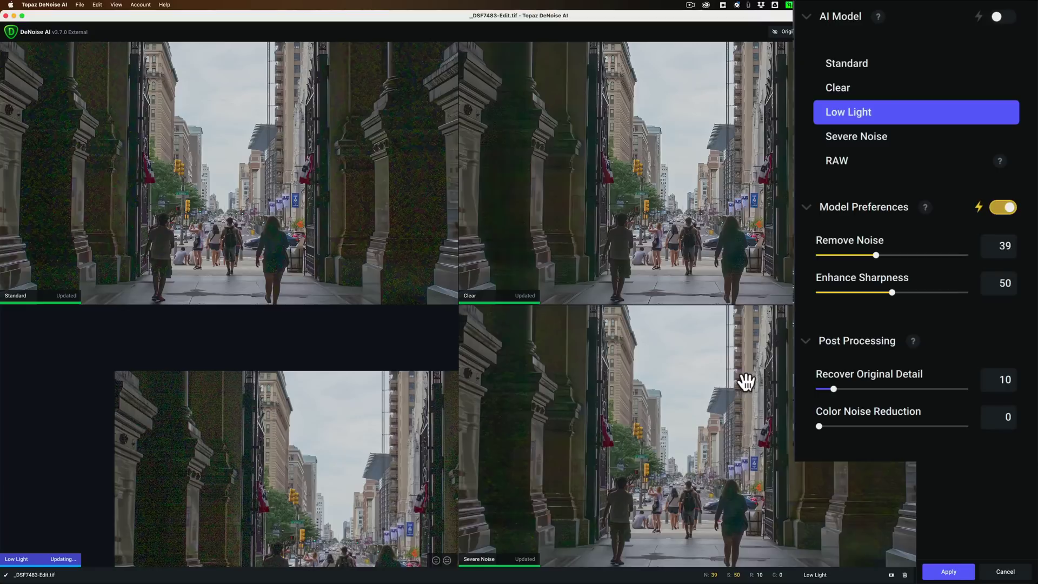
left_click(660, 378)
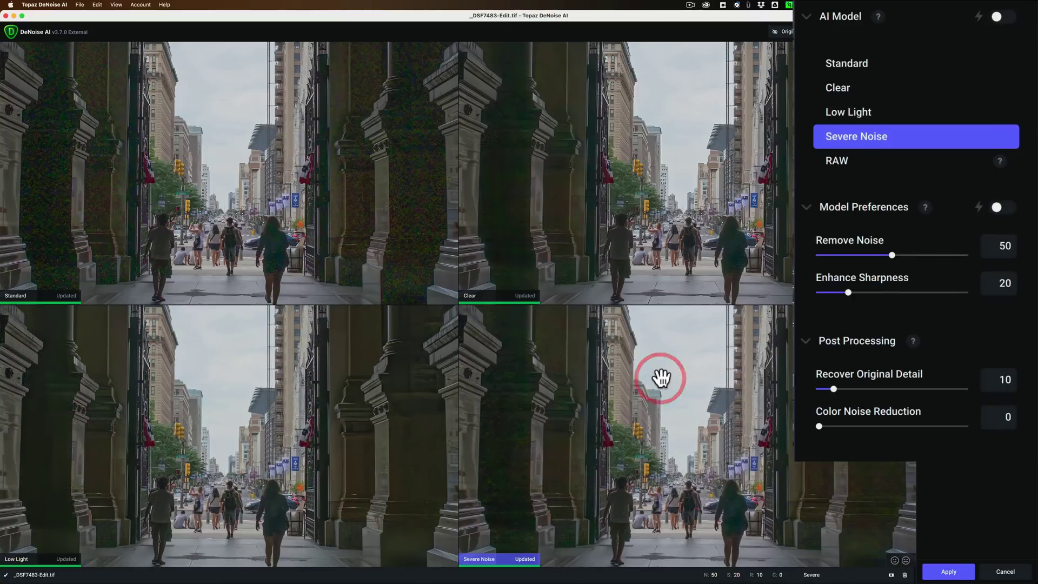
left_click(1005, 207)
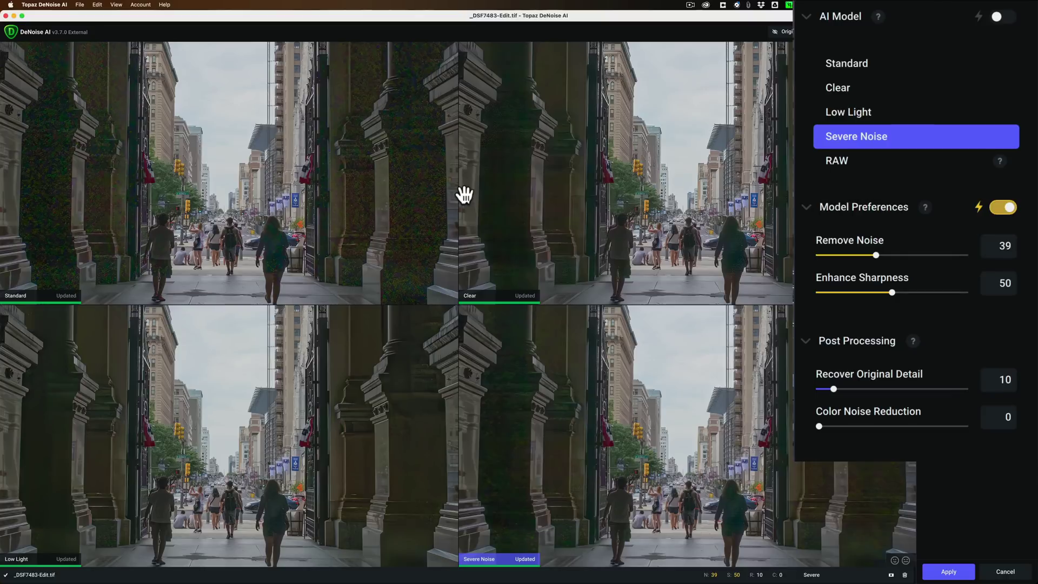
Switch the Standard preview to the RAW model with auto-detected settings
left_click(372, 183)
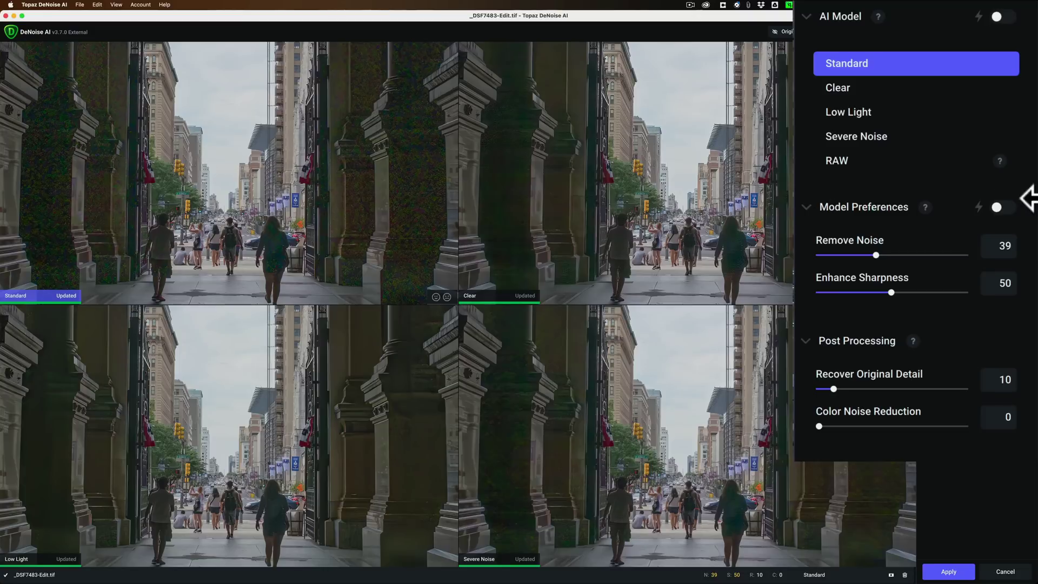
left_click(1001, 207)
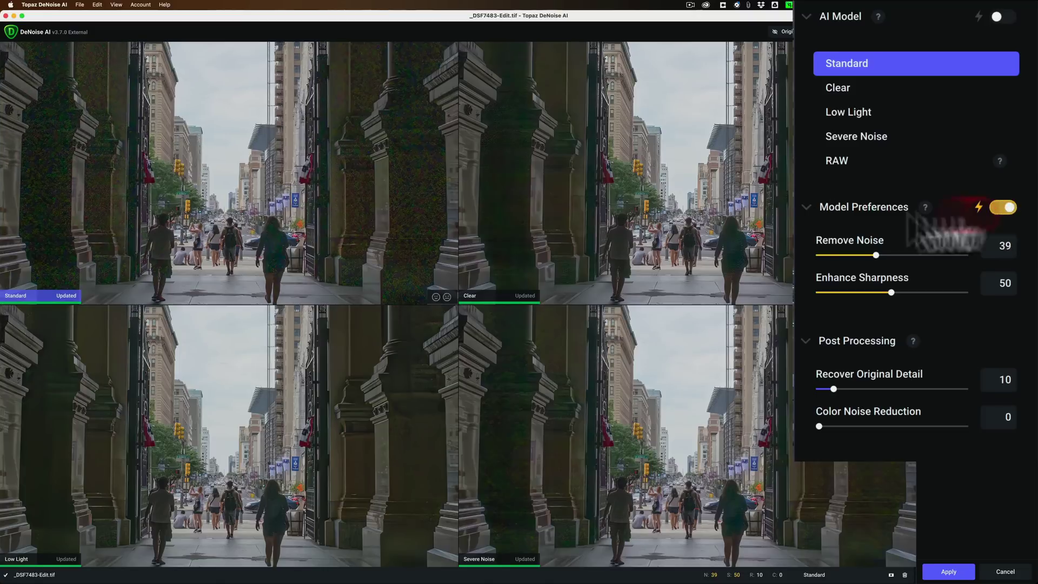
left_click(394, 219)
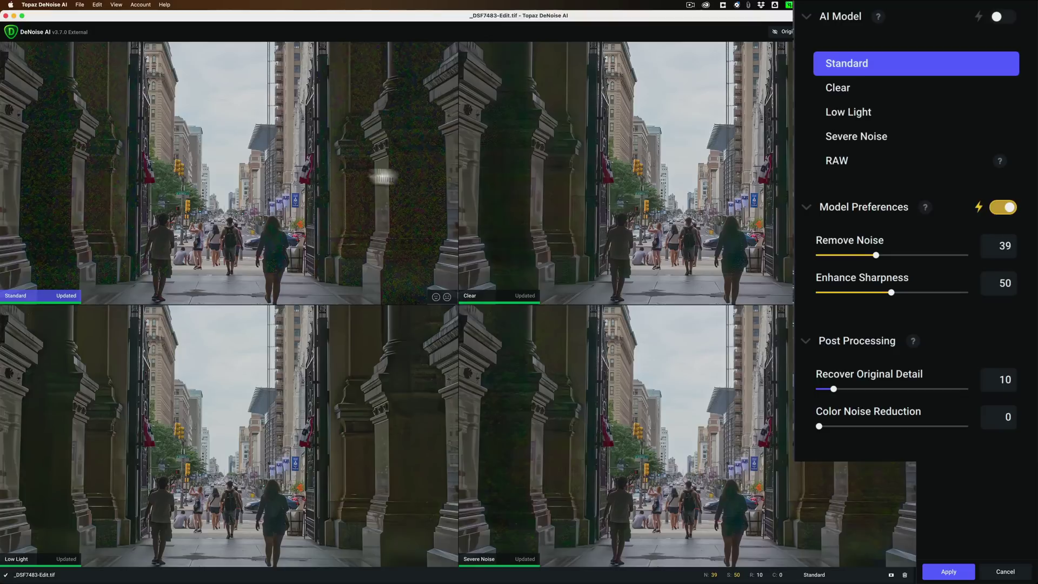
left_click(842, 160)
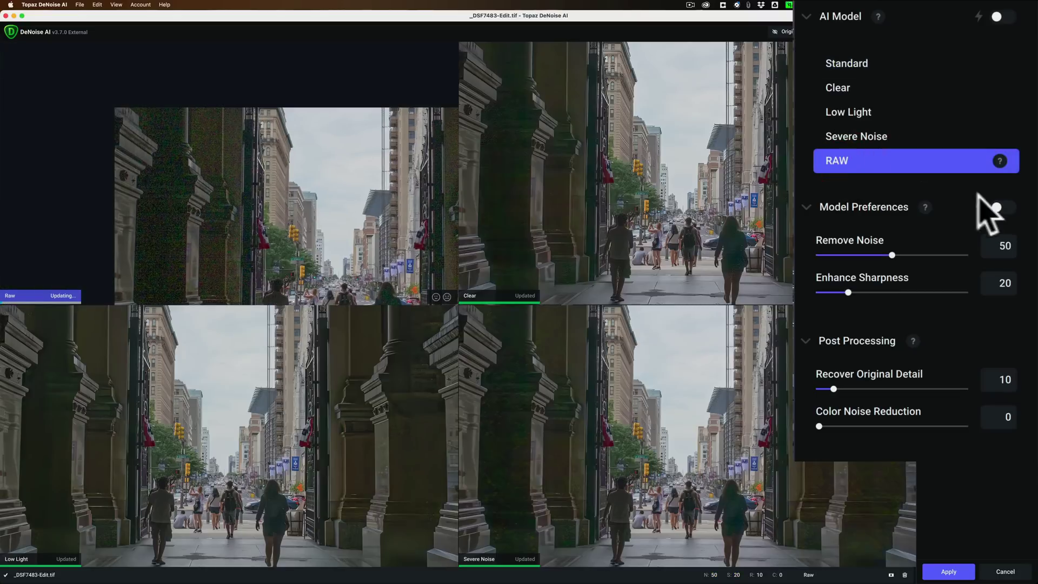
left_click(1003, 208)
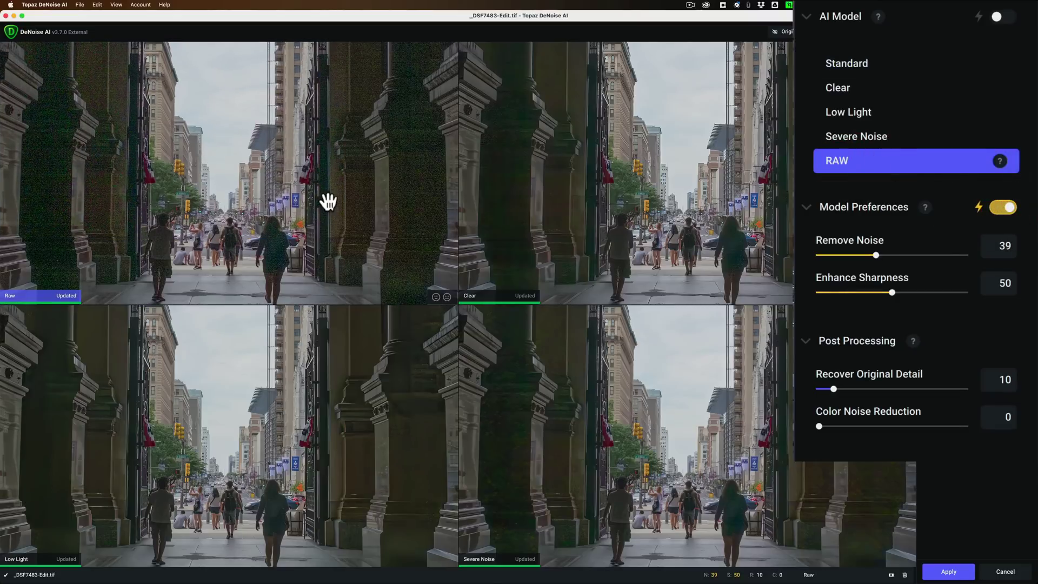
Enable auto settings for Low Light, compare the previews, and end with Low Light selected
left_click(314, 372)
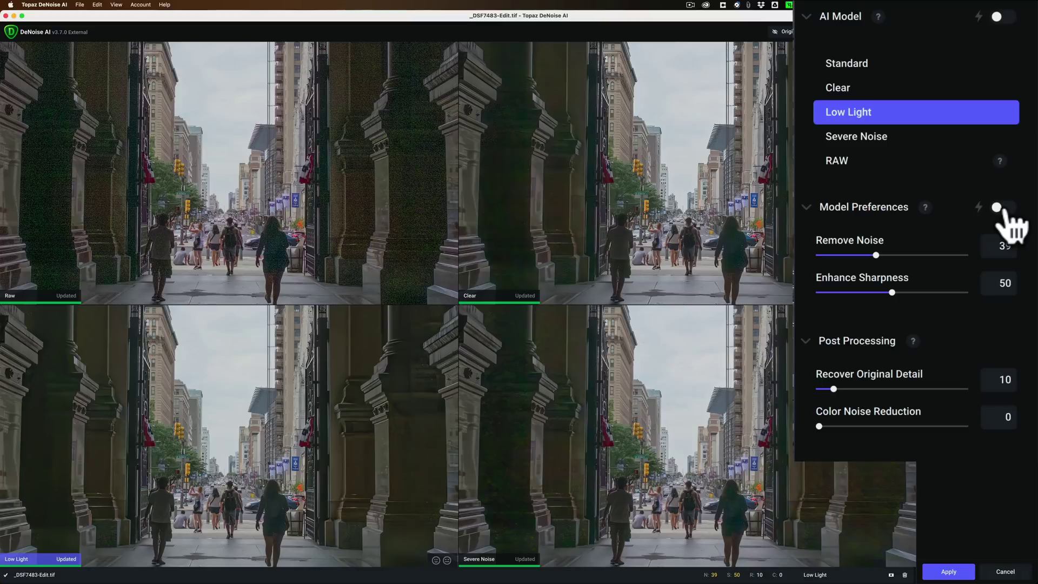
left_click(1005, 208)
left_click(689, 191)
left_click(742, 359)
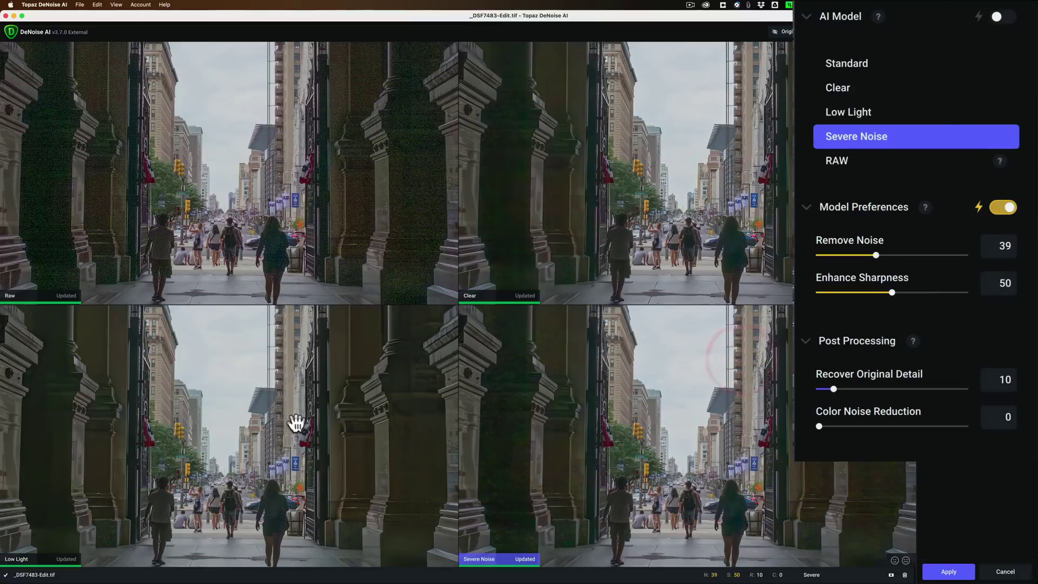
left_click(299, 422)
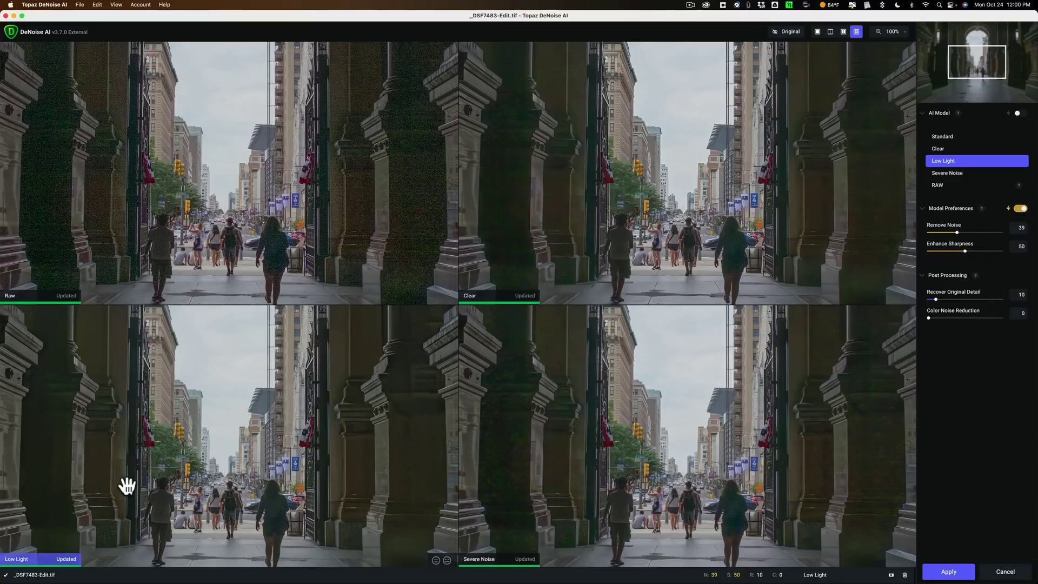
Compare Low Light against the original, then show it as a single full-size preview
left_click(163, 473)
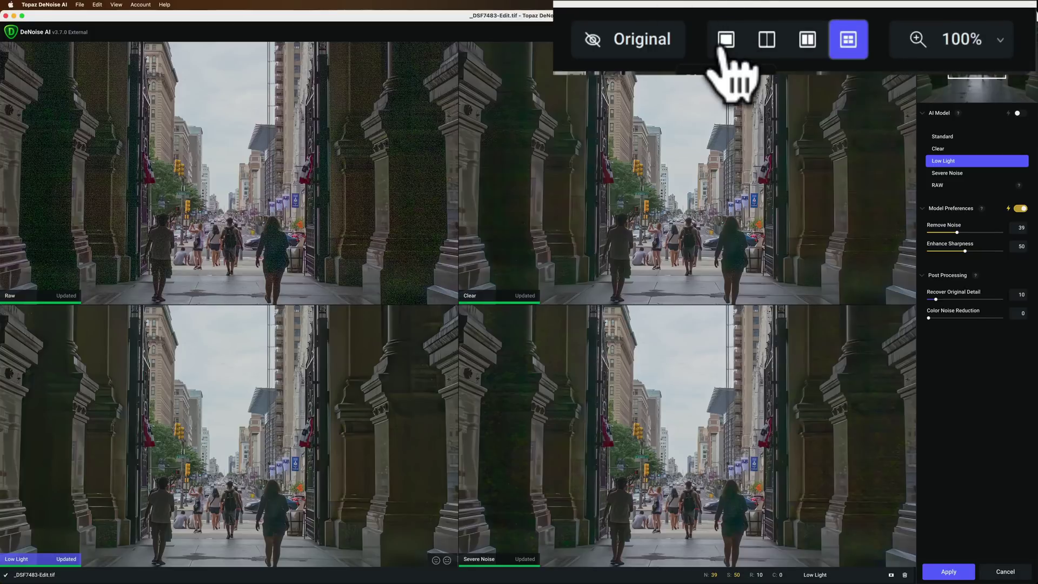
left_click(817, 32)
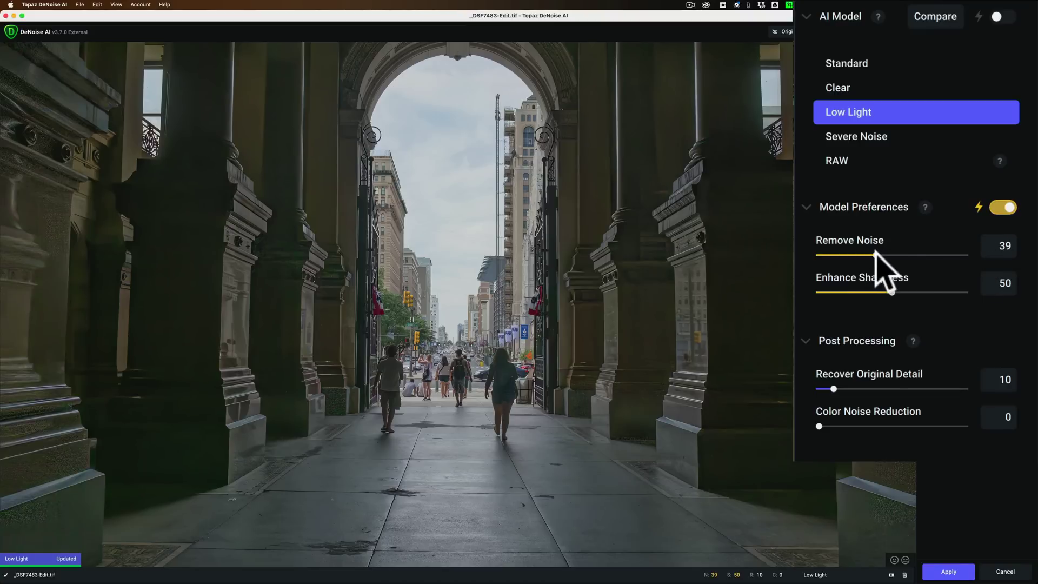
Set Low Light to Remove Noise 84, Color Noise Reduction 31, Recover Original Detail 20
left_click_drag(876, 253, 921, 255)
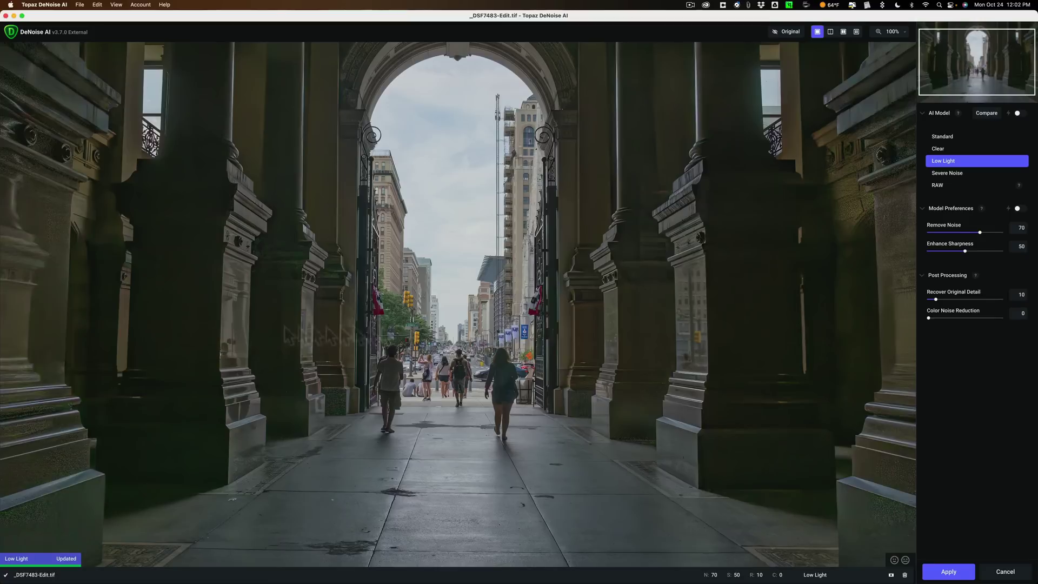
left_click(950, 318)
left_click_drag(978, 231, 1030, 237)
left_click_drag(991, 232, 987, 232)
left_click(988, 297)
left_click(961, 299)
left_click(943, 299)
Raise Enhance Sharpness from 81 to the maximum of 100
left_click_drag(984, 251, 987, 249)
left_click_drag(989, 249, 1037, 251)
Flip between the noisy original and Low Light result, then apply the Low Light denoise
left_click(680, 332)
left_click(680, 331)
left_click(680, 330)
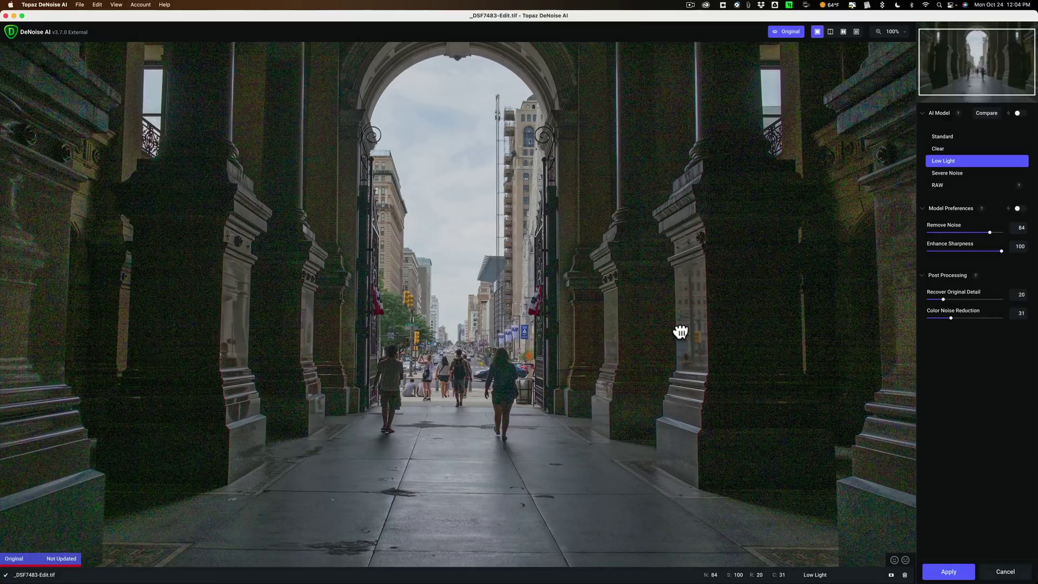
left_click(680, 331)
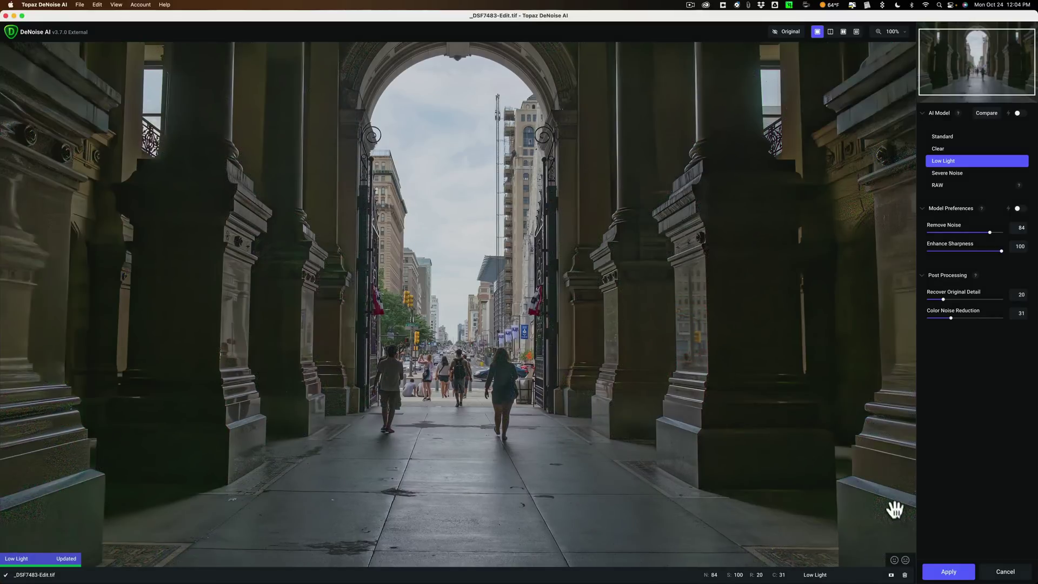
left_click(950, 573)
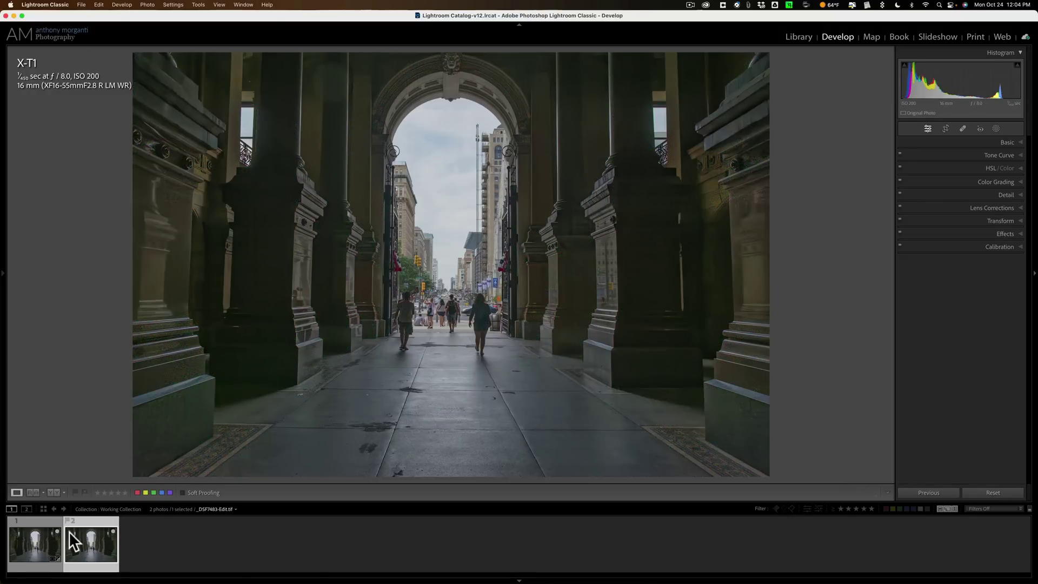
Rename the DeNoise AI TIFF to Denoise.tif in the Library metadata panel
left_click(90, 541)
left_click(799, 37)
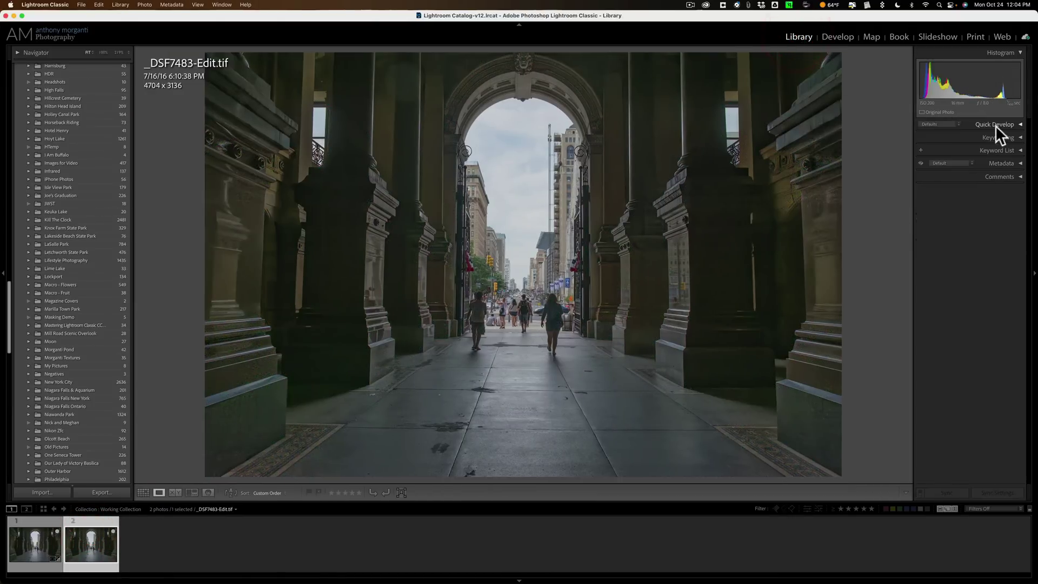
left_click(1003, 162)
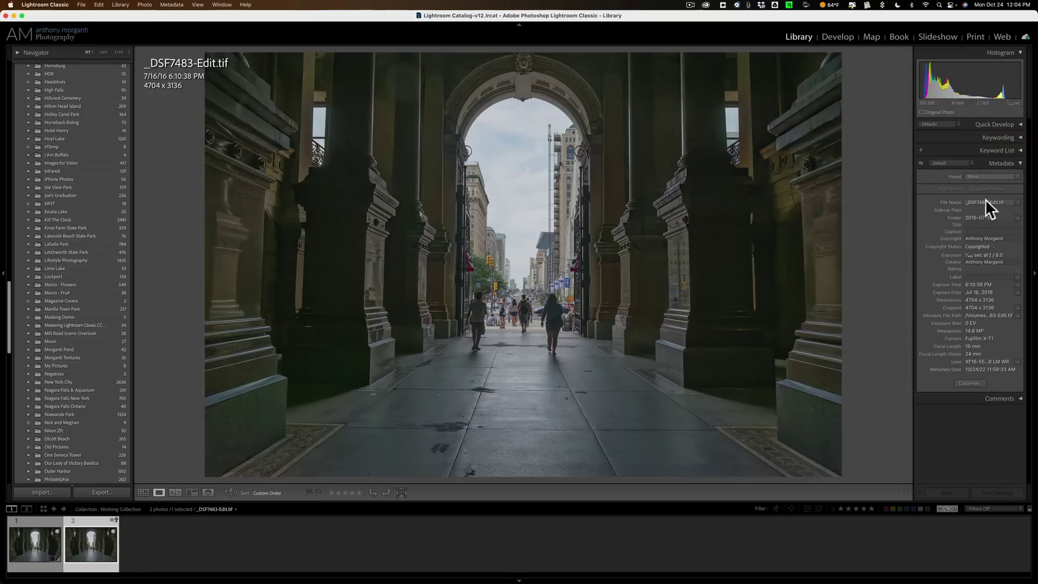
left_click(988, 201)
type("Denoise")
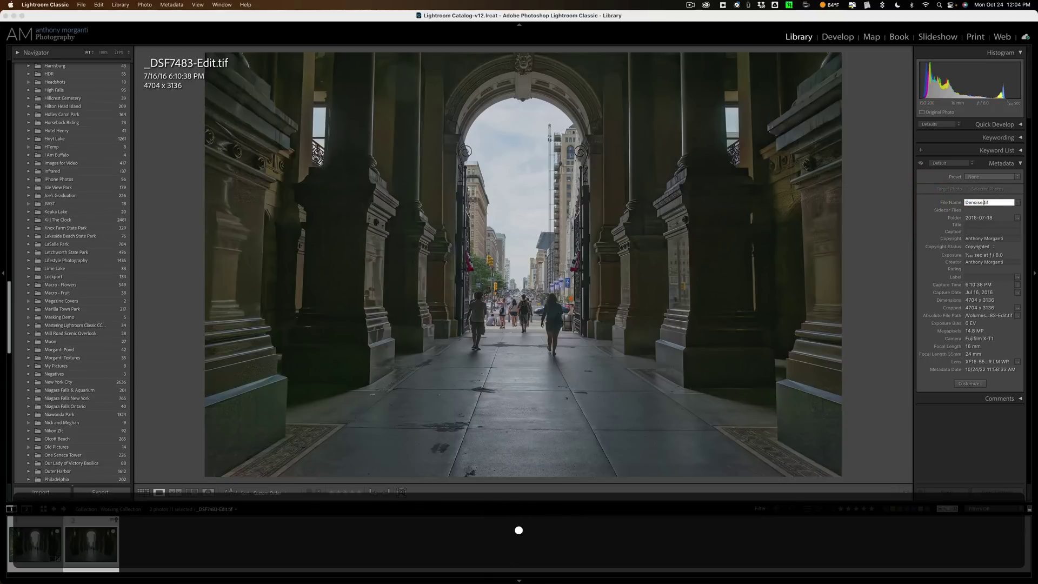
key("Return")
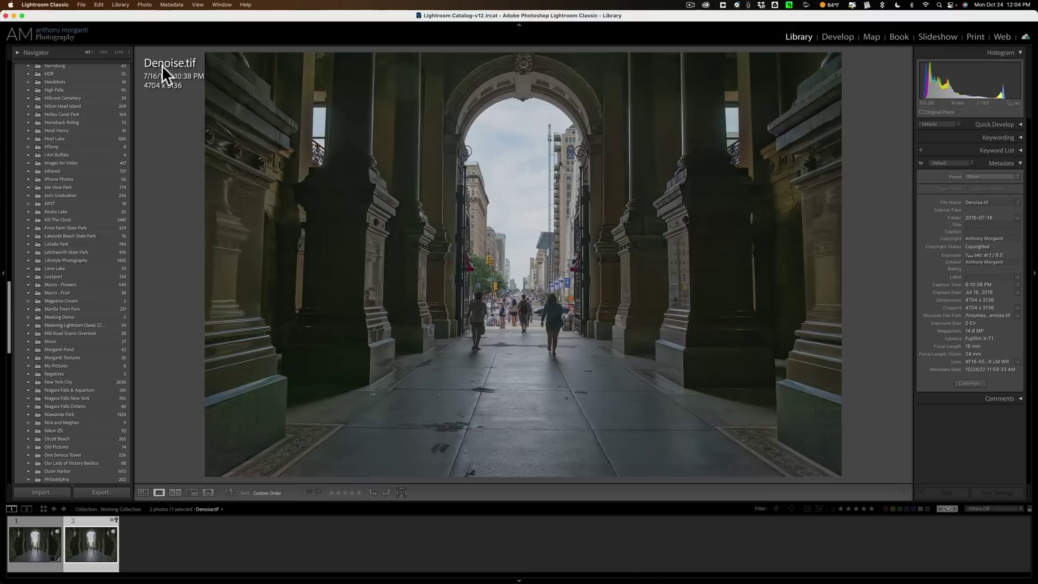
Return to Develop and show the file name info overlay on the photo
left_click(839, 35)
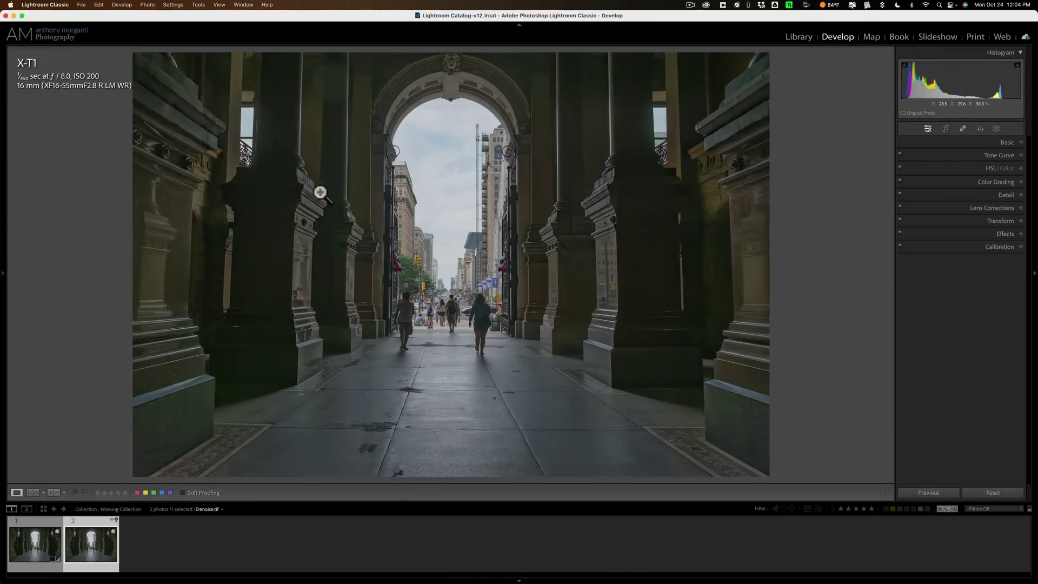
key("i")
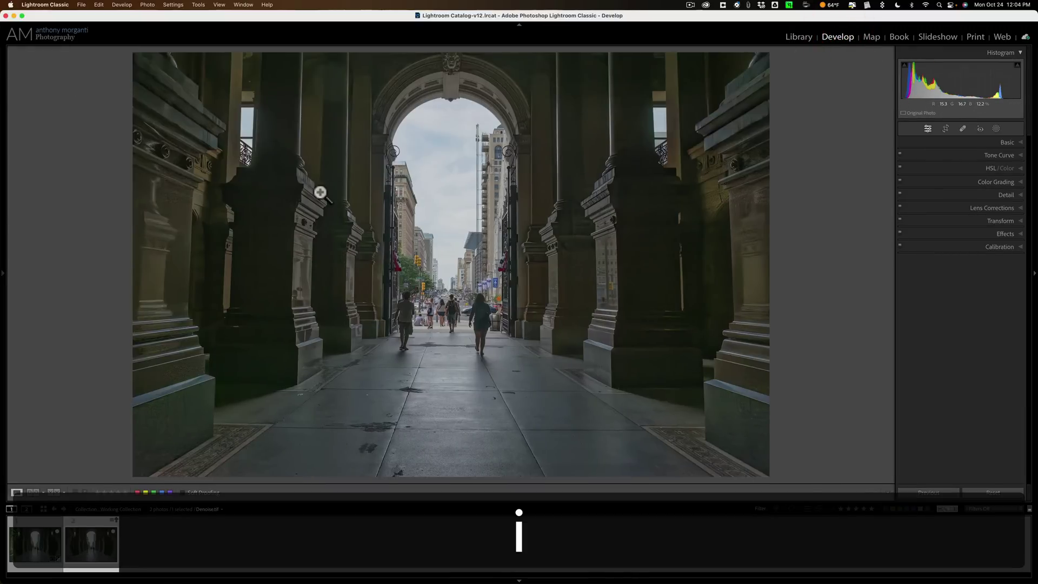
key("i")
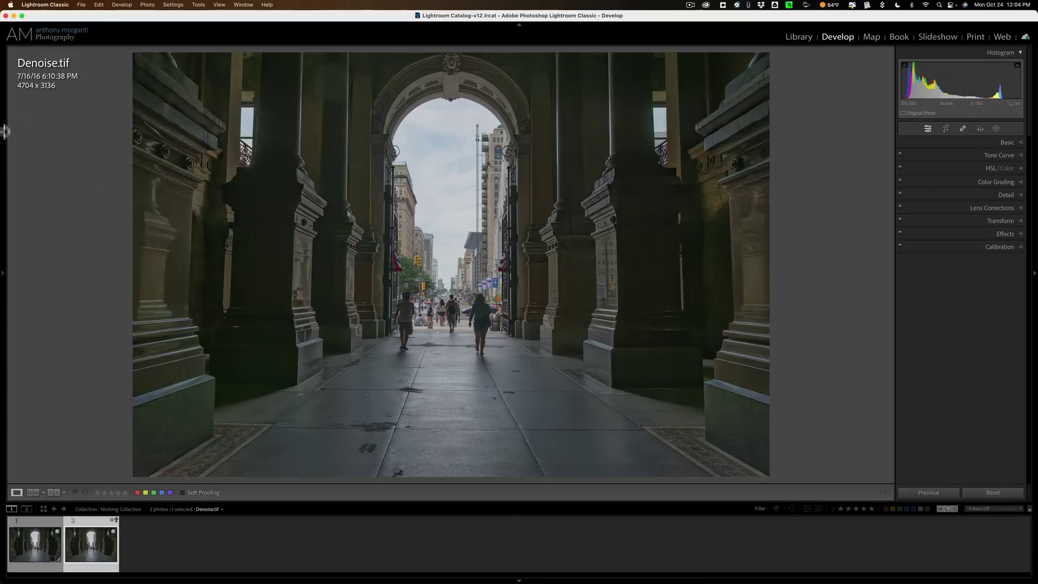
Send _DSF7483.RAF to Topaz Photo AI as a TIFF copy with Lightroom adjustments
left_click(56, 540)
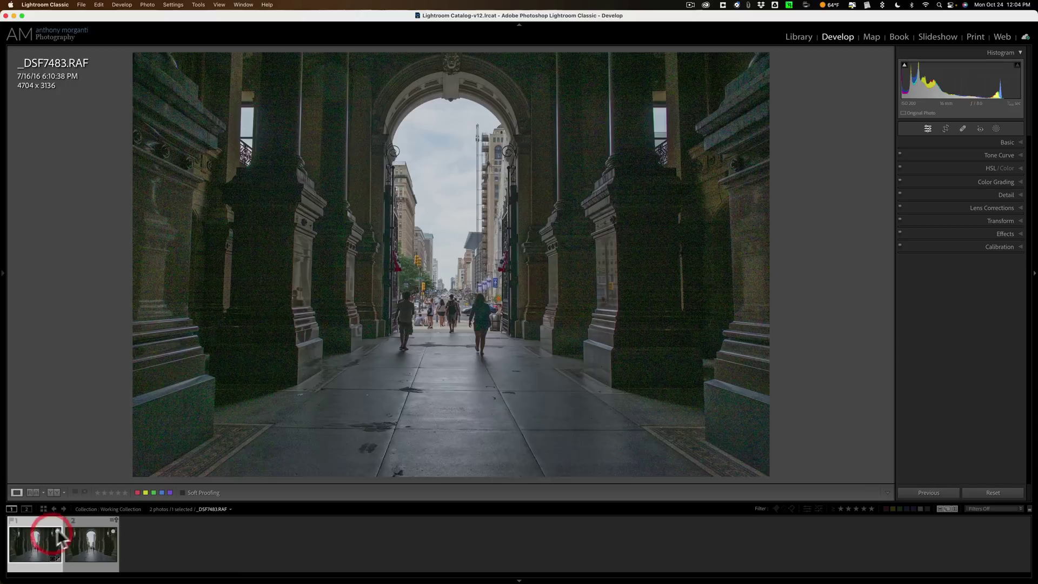
right_click(465, 150)
mouse_move(435, 180)
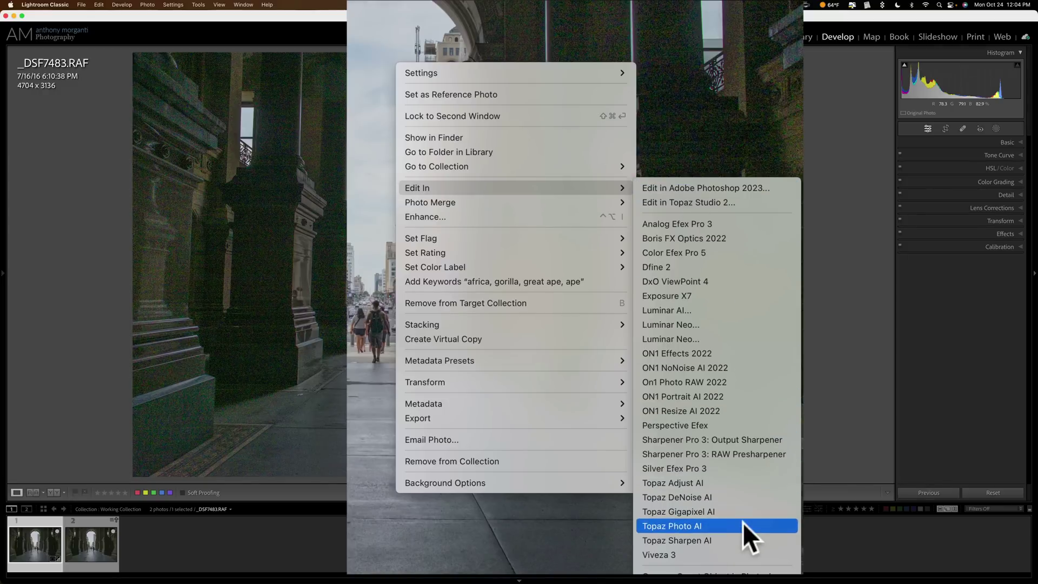
left_click(728, 523)
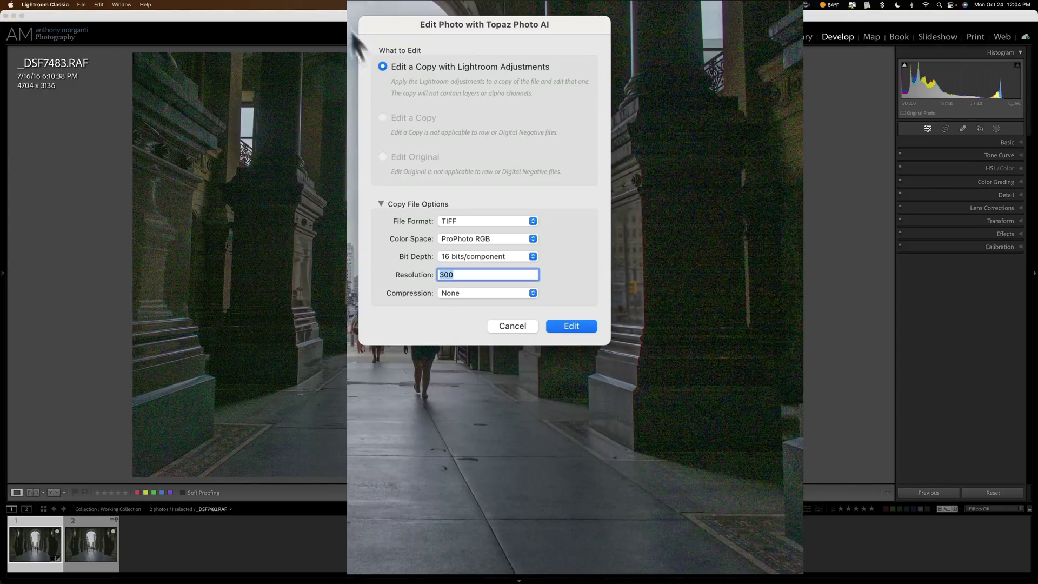
left_click(572, 325)
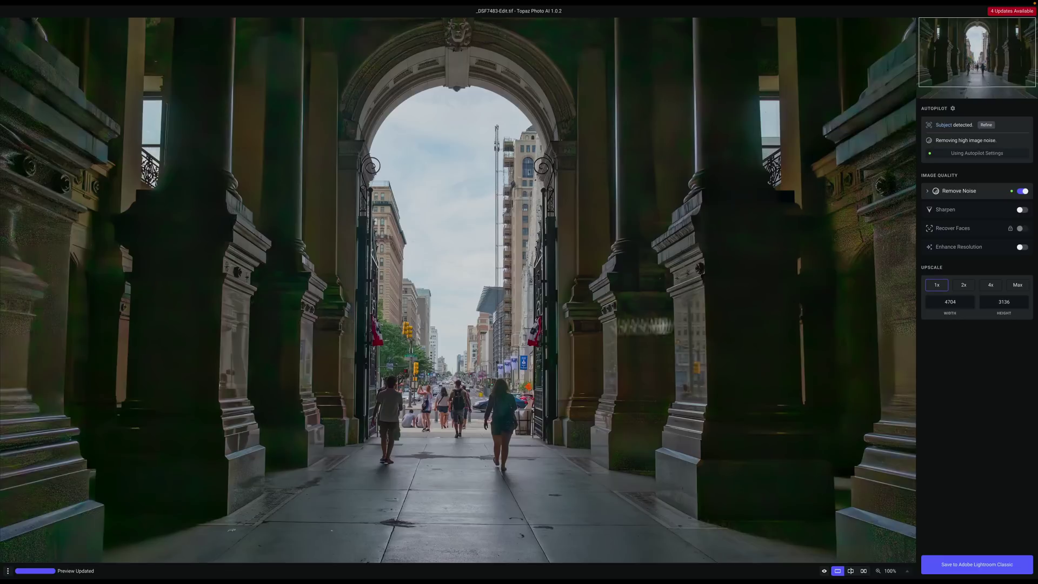
Try the Strong noise model, lowering Strength to 26 and raising it back up
left_click(927, 192)
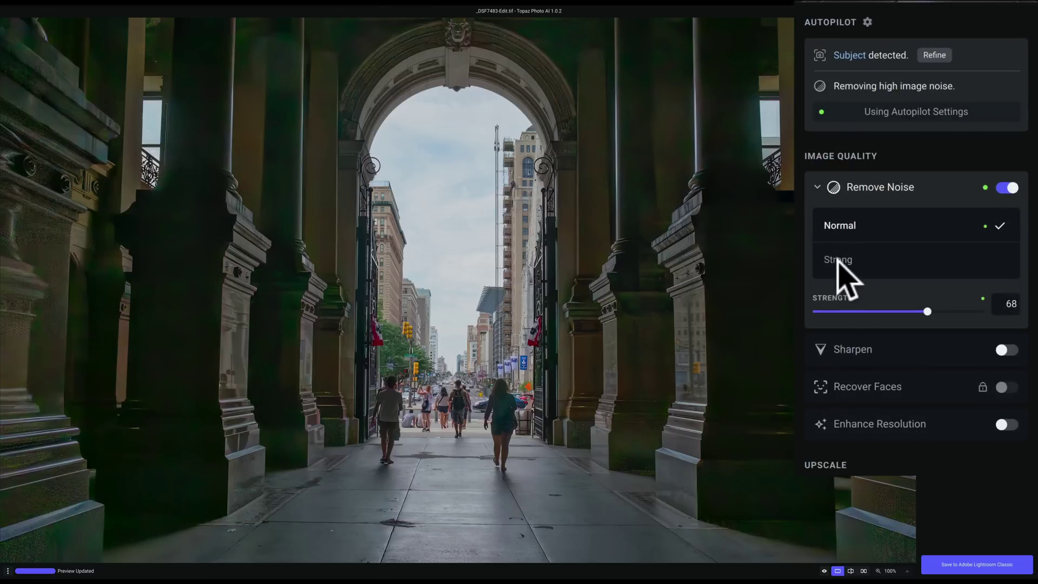
left_click(837, 258)
left_click_drag(927, 311, 884, 311)
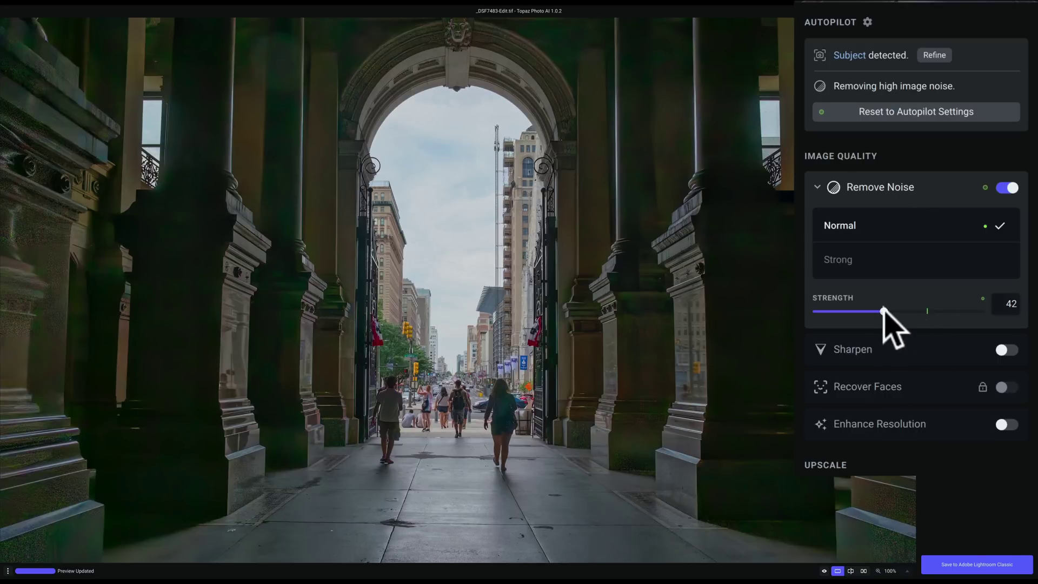
left_click_drag(884, 311, 858, 311)
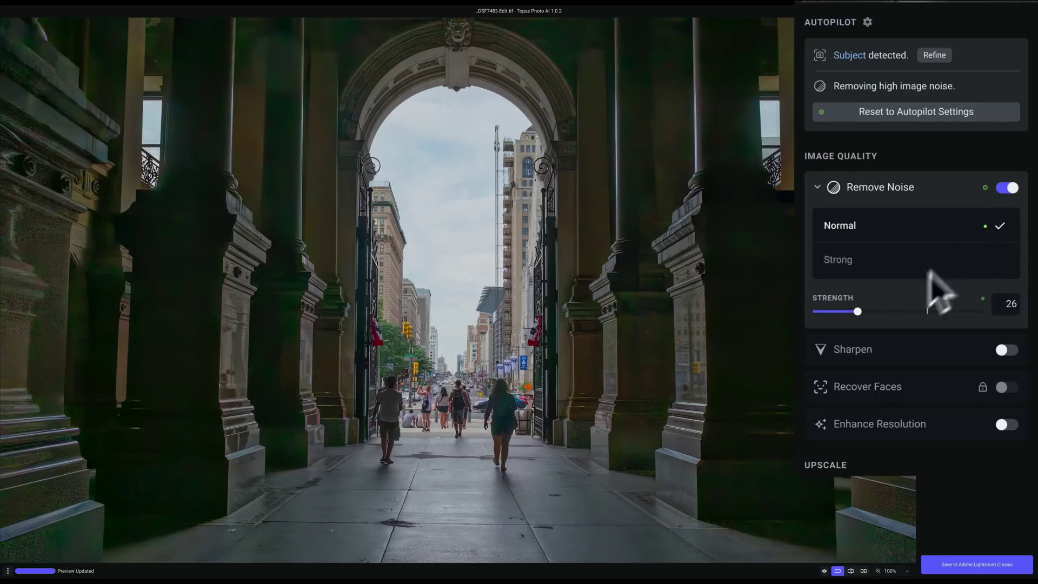
left_click_drag(858, 312, 927, 313)
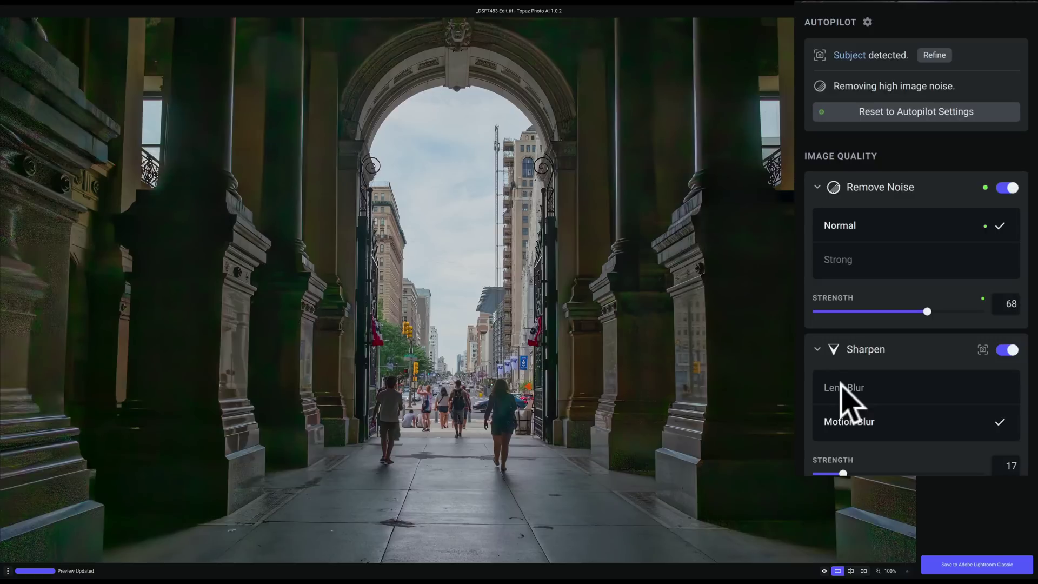
left_click(844, 388)
left_click(1005, 350)
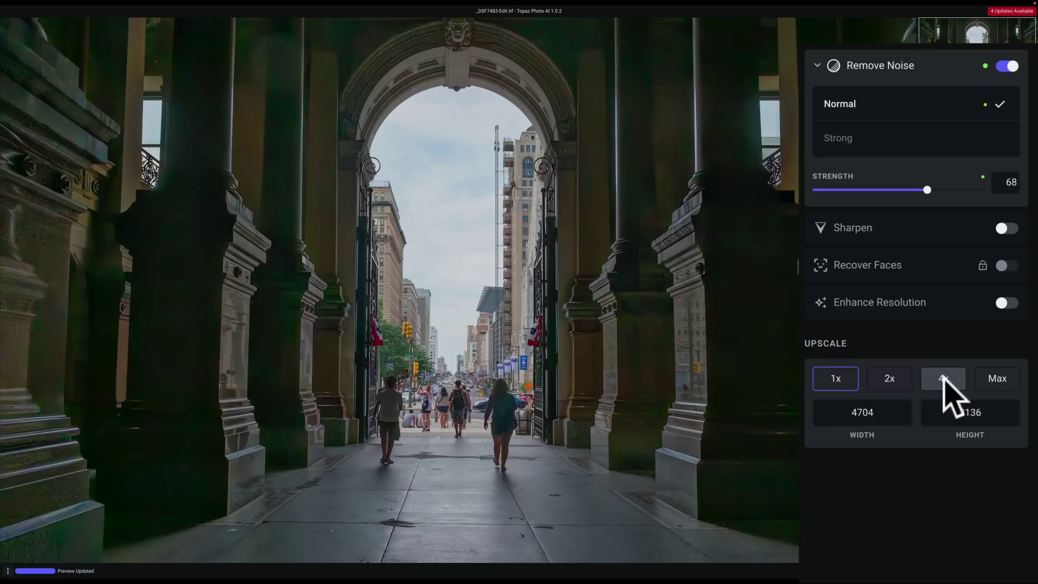
Try Enhance Resolution with the Natural model, then switch it off, leaving only Remove Noise Normal 68
left_click(1005, 304)
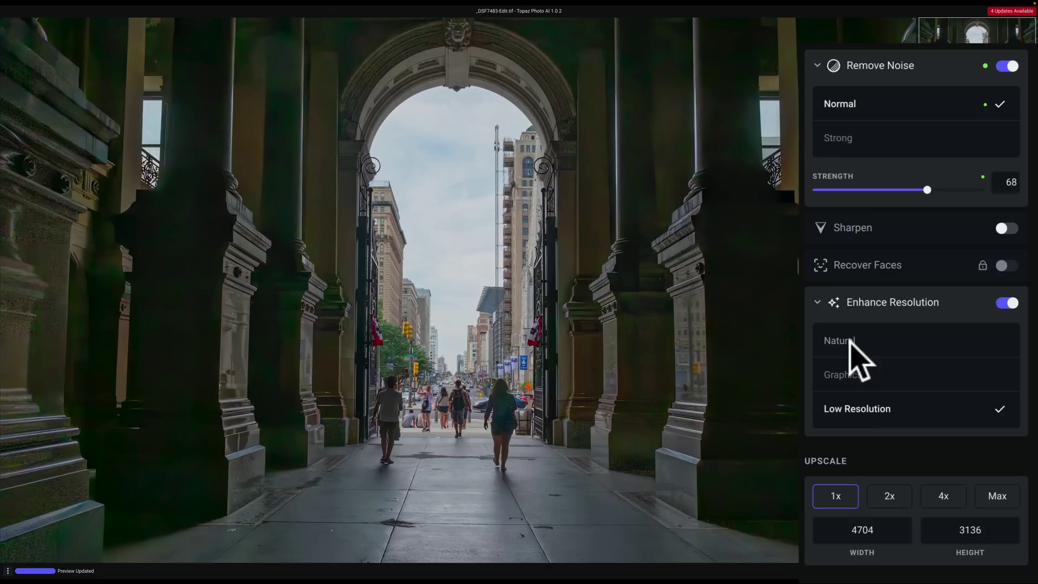
left_click(856, 351)
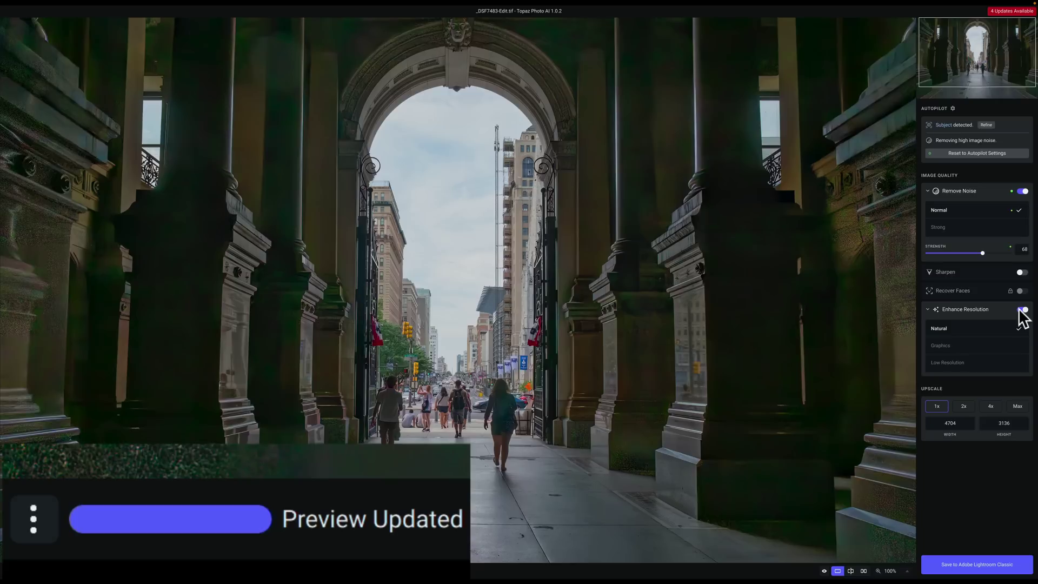
left_click(1021, 310)
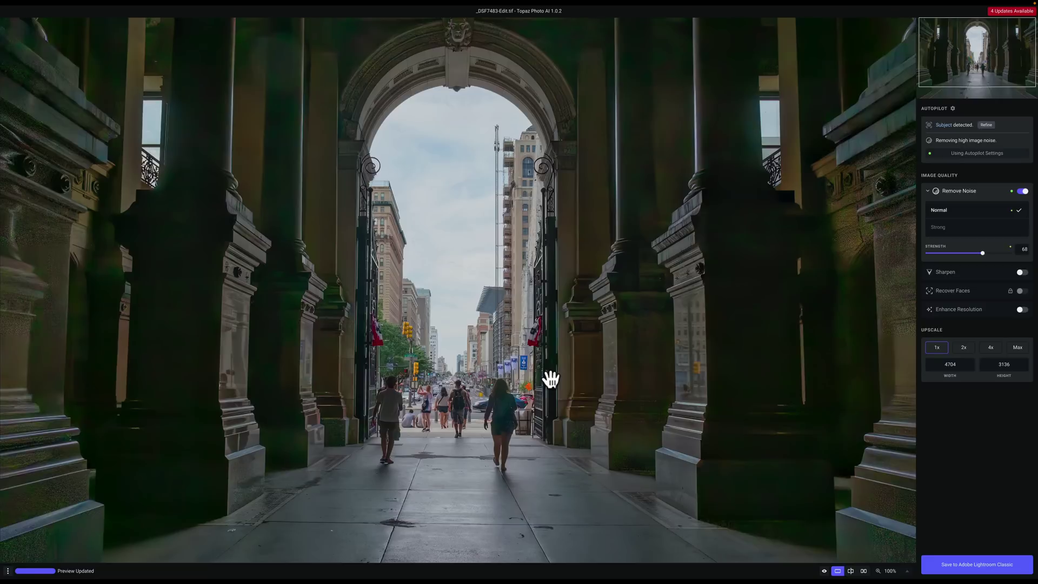
Send the Topaz result back to Lightroom and rename the new TIFF's base name to Photo AI
left_click(968, 564)
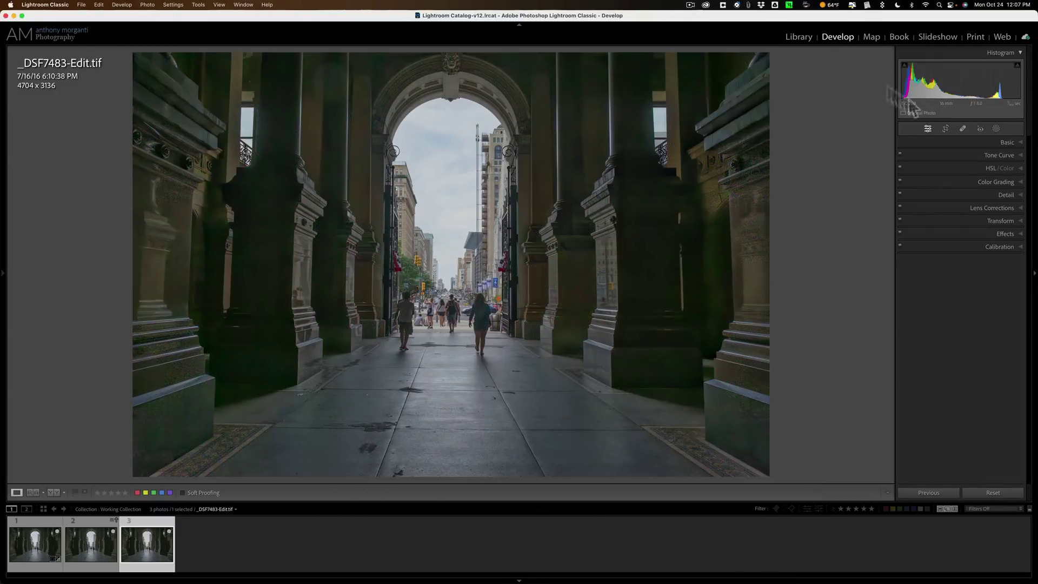
left_click(799, 37)
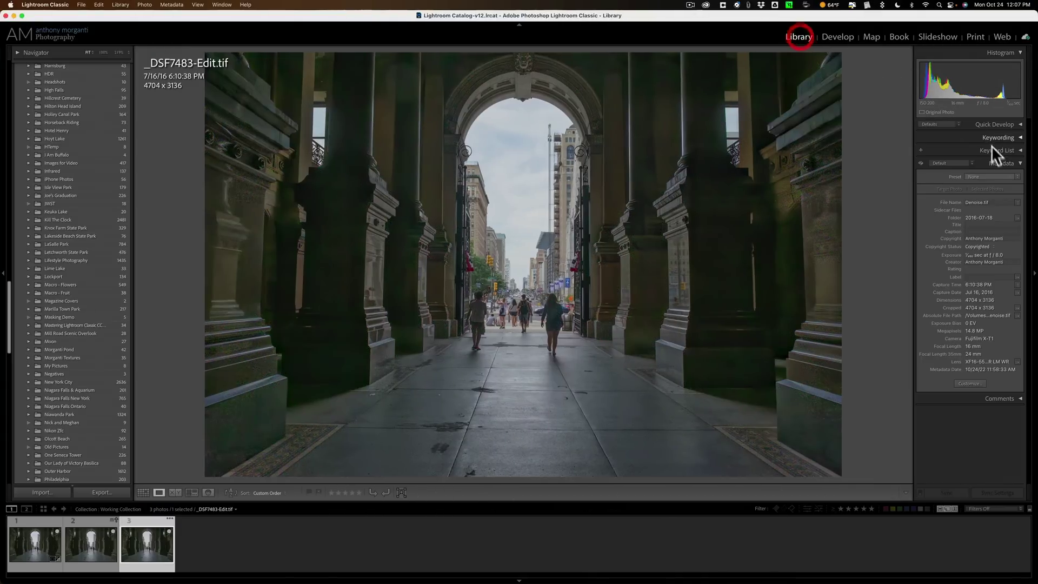
left_click(993, 202)
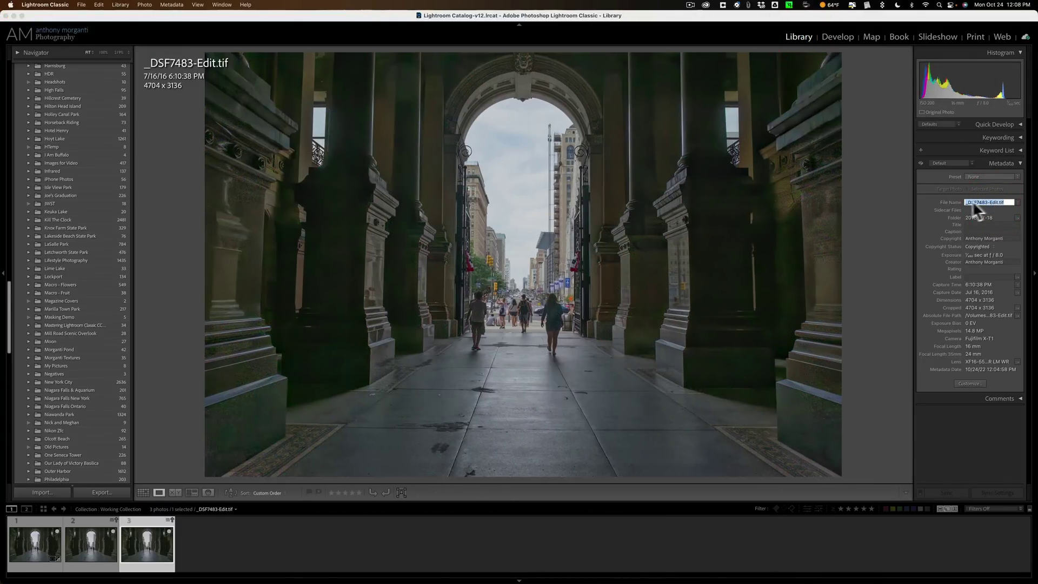
left_click(999, 202)
left_click_drag(999, 202, 914, 206)
type("Photo")
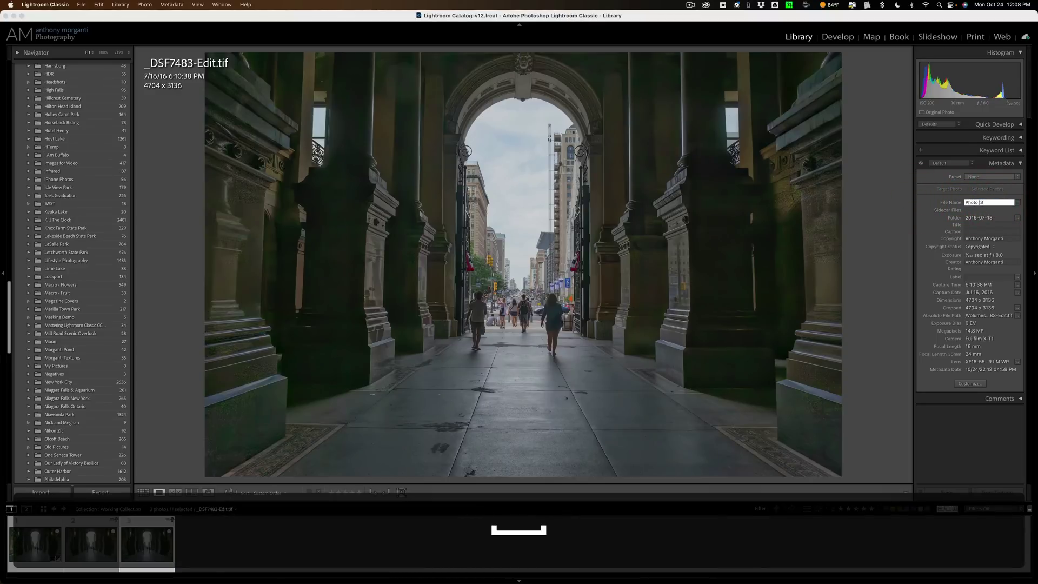
type(" AI")
key("Return")
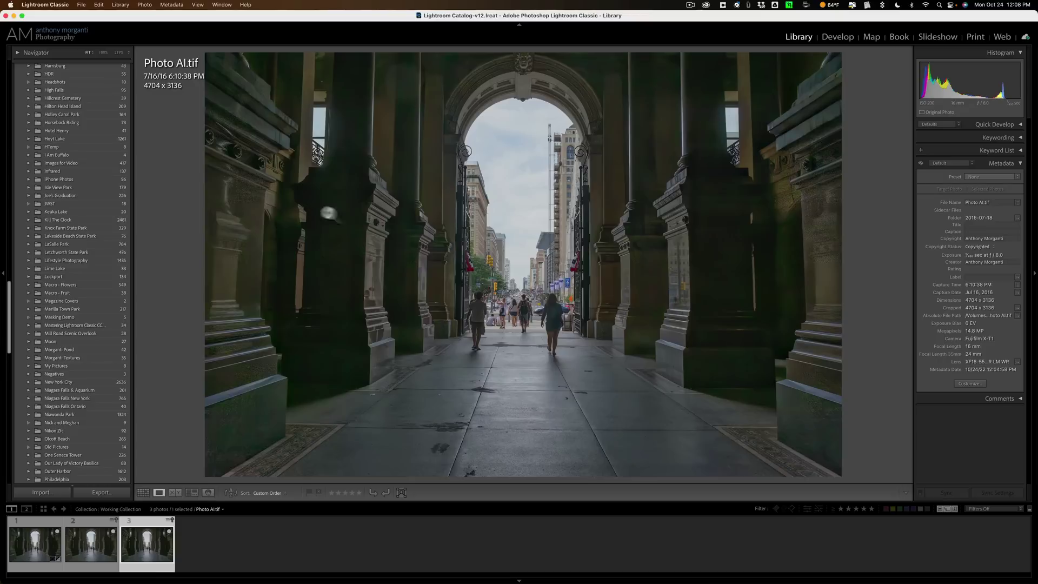
Zoom Denoise.tif in on the arch and column detail, locking the zoom position across photos
left_click(93, 533)
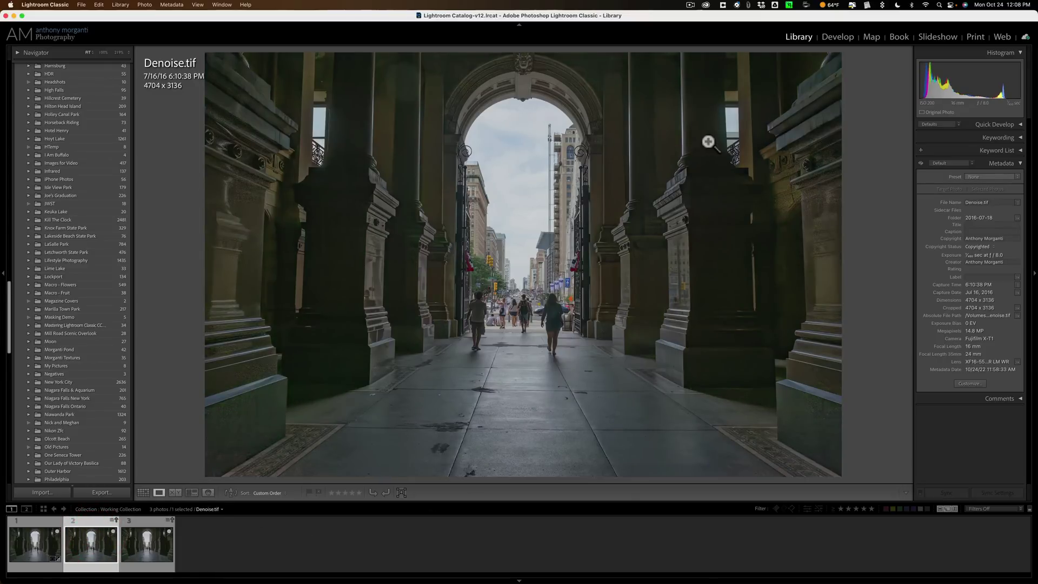
left_click(651, 143)
left_click_drag(654, 143, 608, 283)
left_click(607, 281)
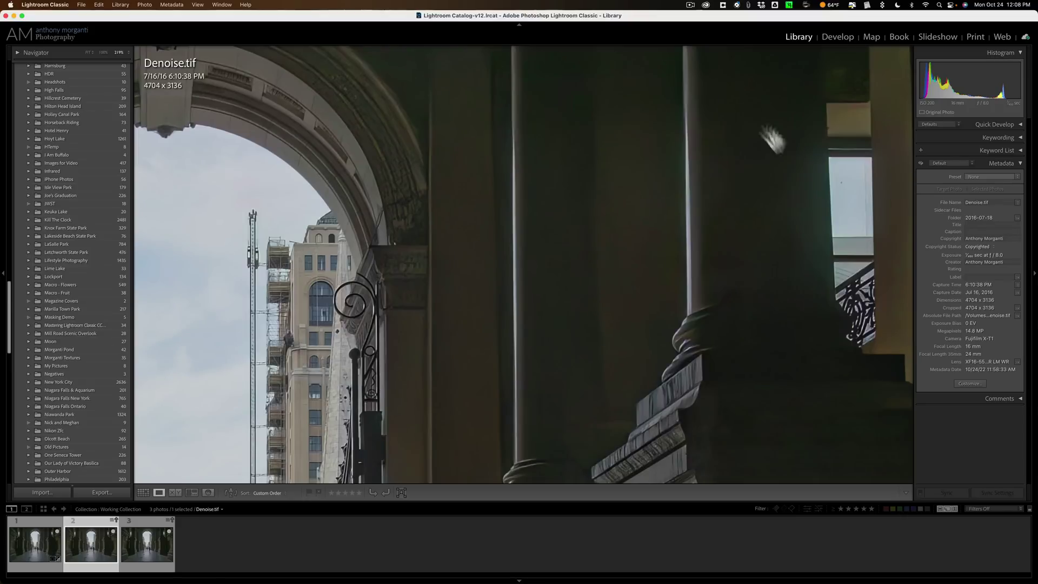
left_click(198, 5)
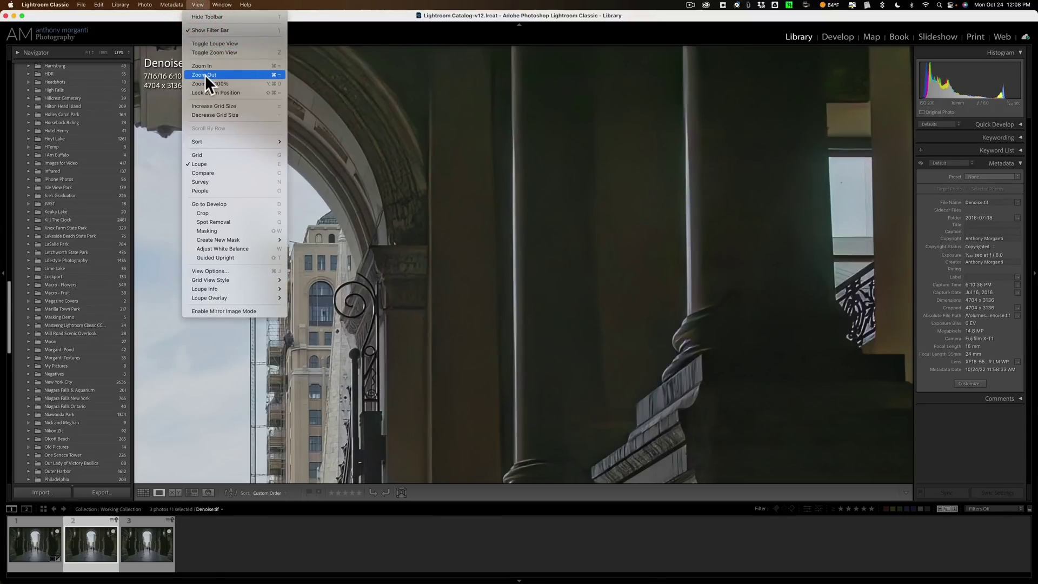
left_click(205, 89)
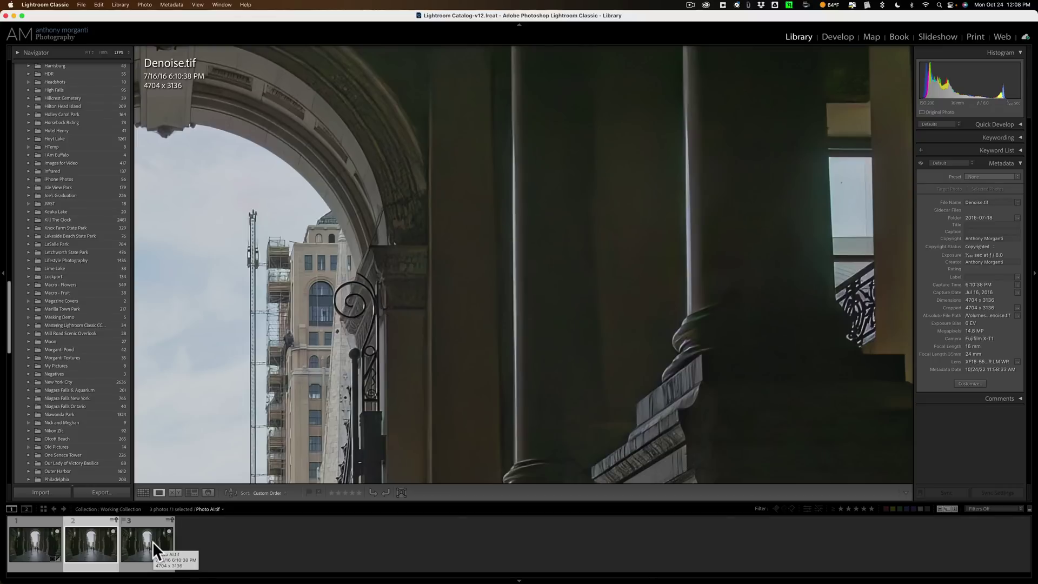
Flip between Photo AI.tif and Denoise.tif close up, ending on the whole Denoise.tif at Fit
left_click(153, 541)
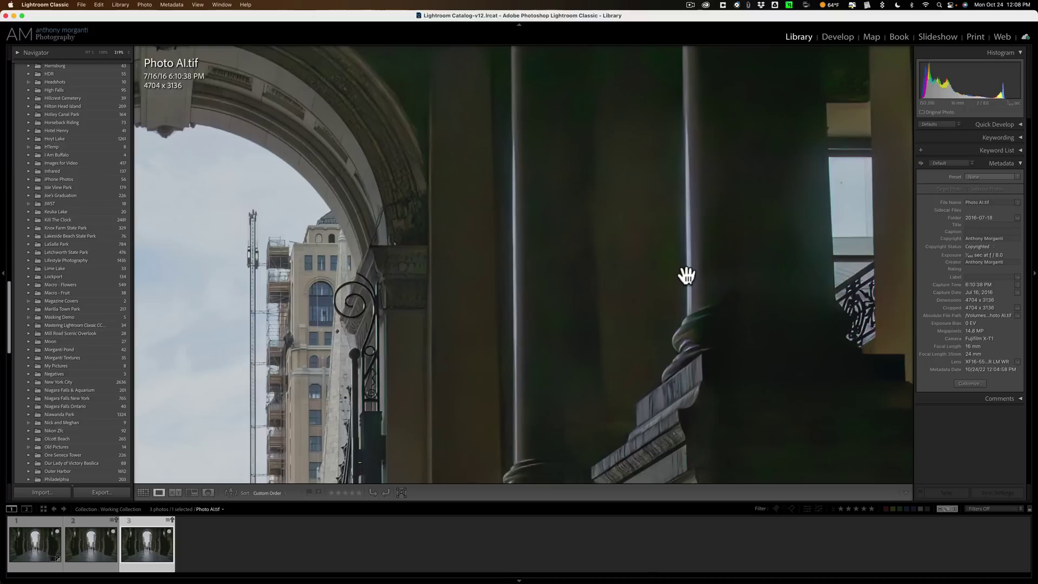
left_click(89, 538)
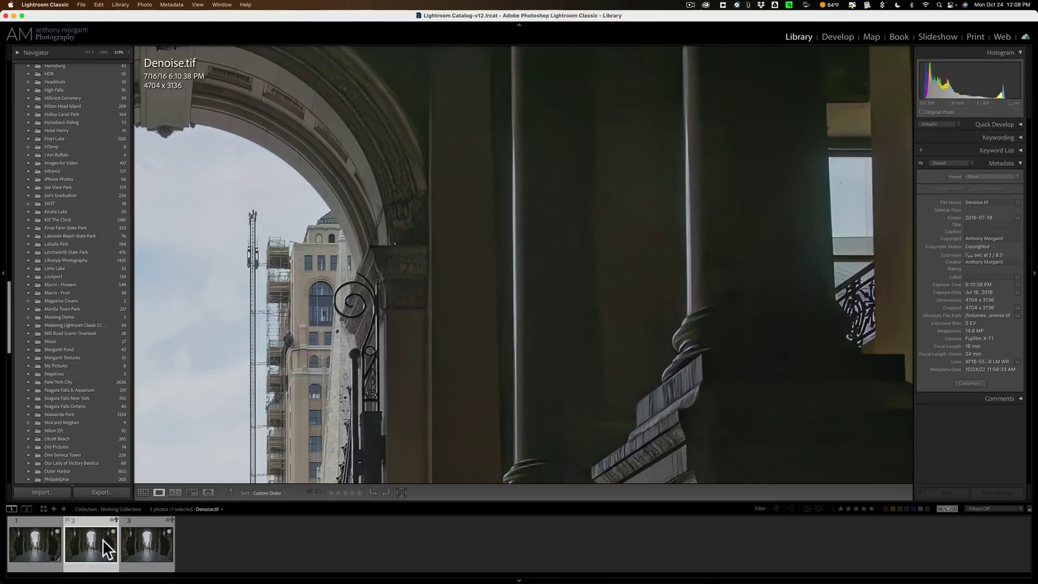
left_click(146, 540)
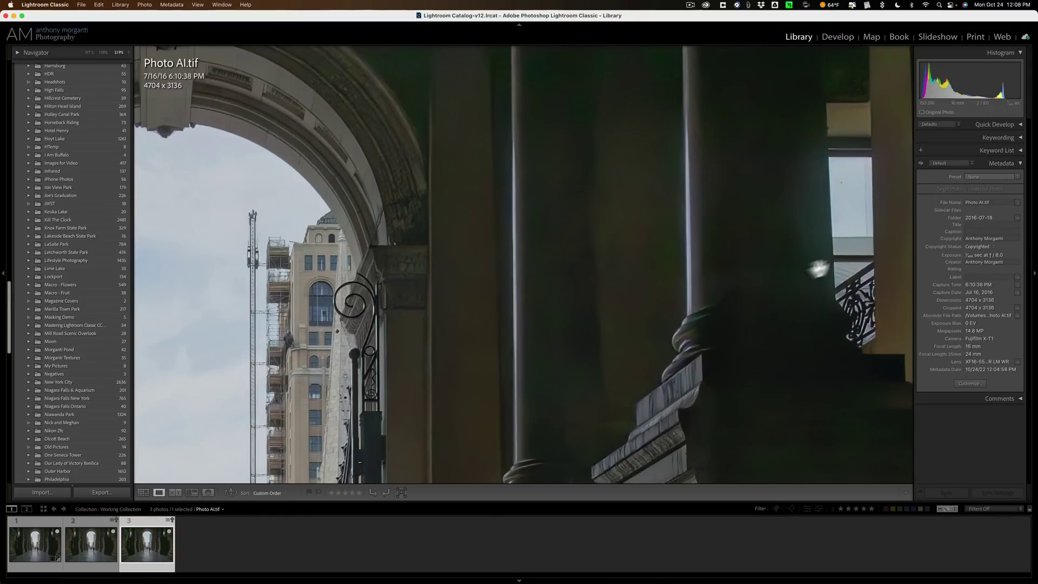
left_click(95, 545)
left_click(438, 353)
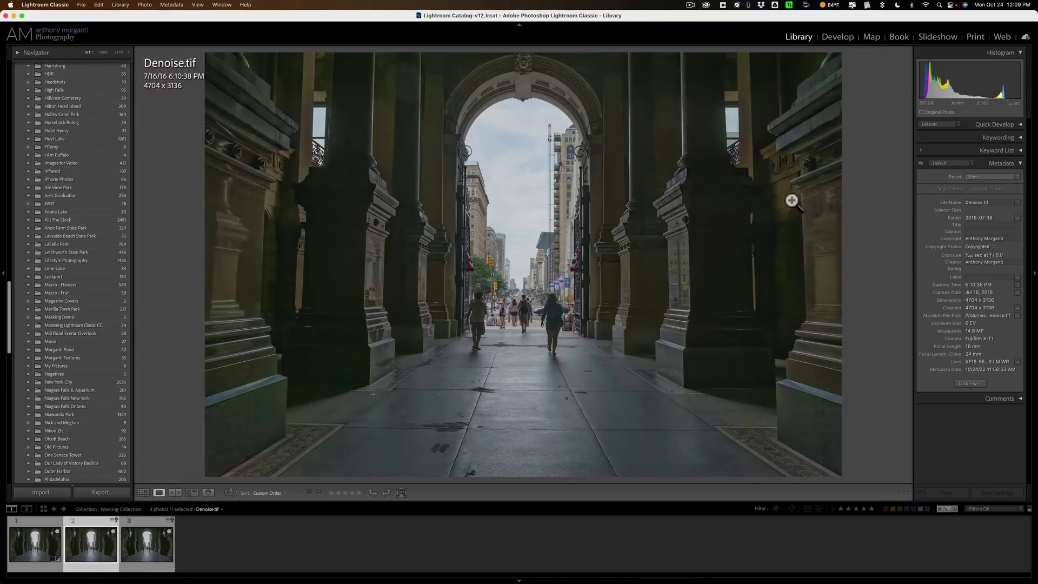
Zoom 2:1 on the right pillar carvings and alternate Denoise.tif and Photo AI.tif, ending on Photo AI.tif
mouse_move(791, 201)
left_mouse_down()
mouse_move(707, 231)
mouse_move(673, 263)
left_mouse_up()
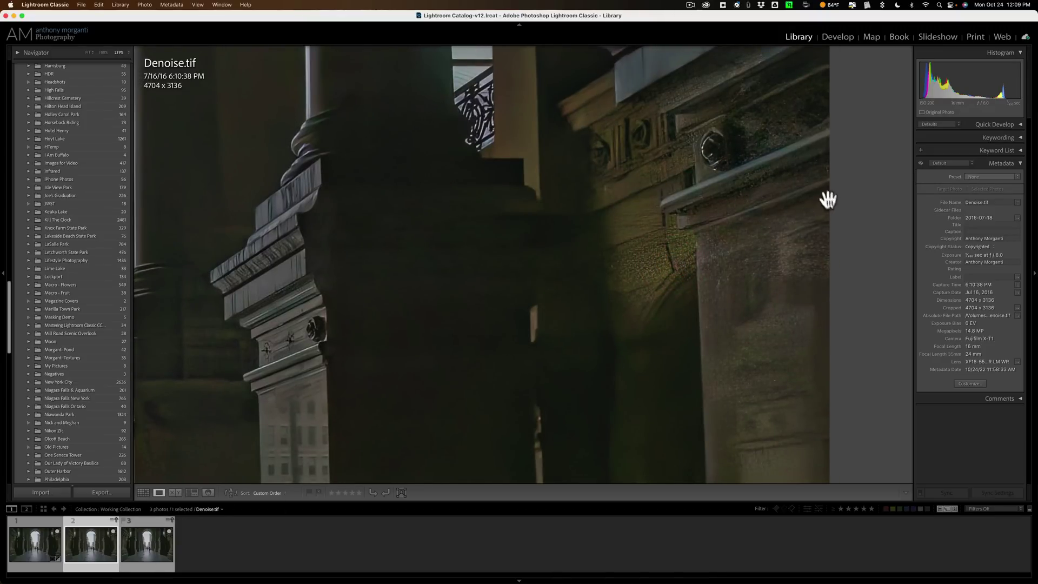
left_click(145, 543)
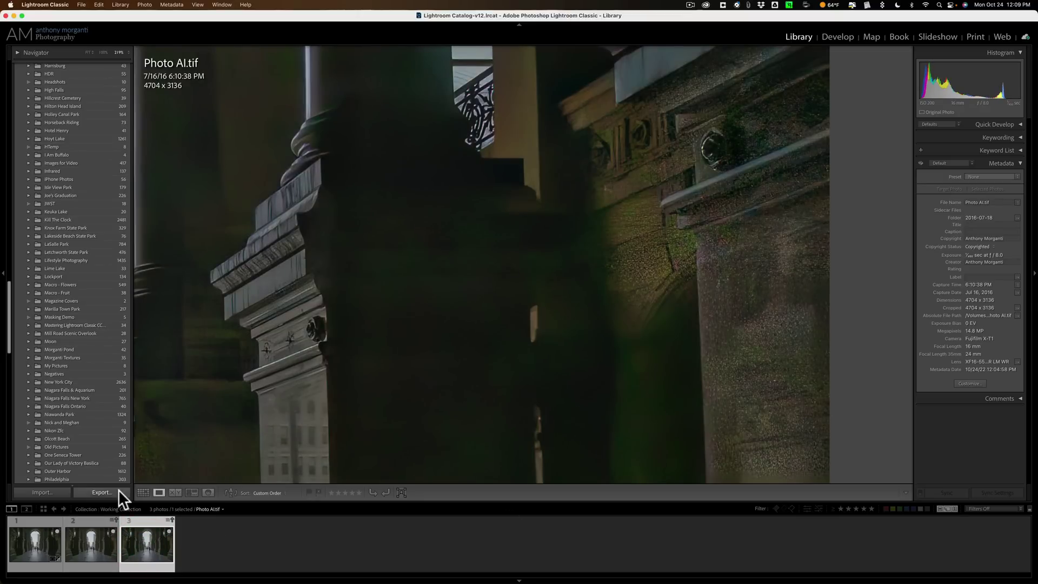
left_click(98, 539)
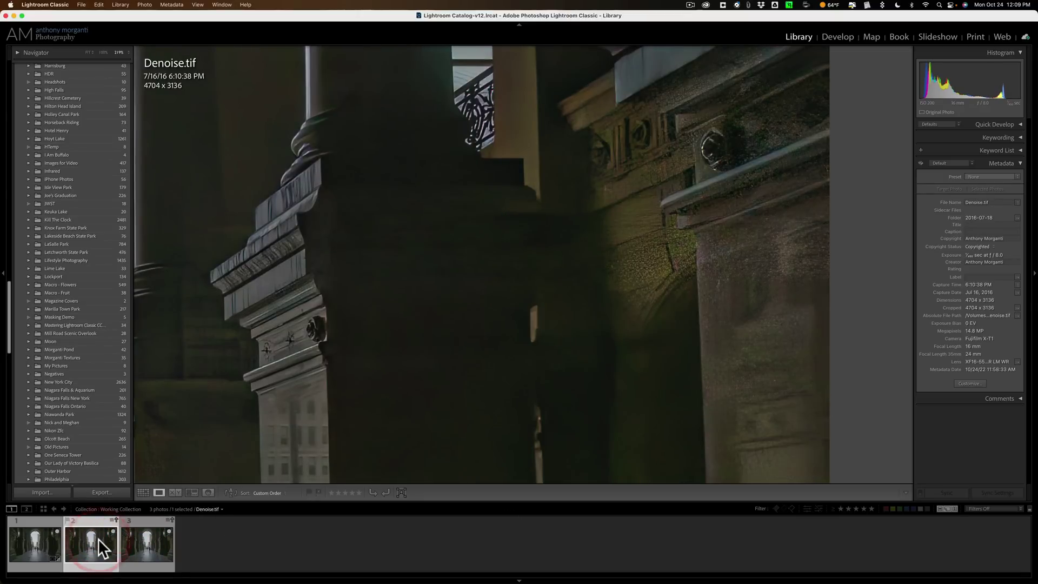
left_click(150, 537)
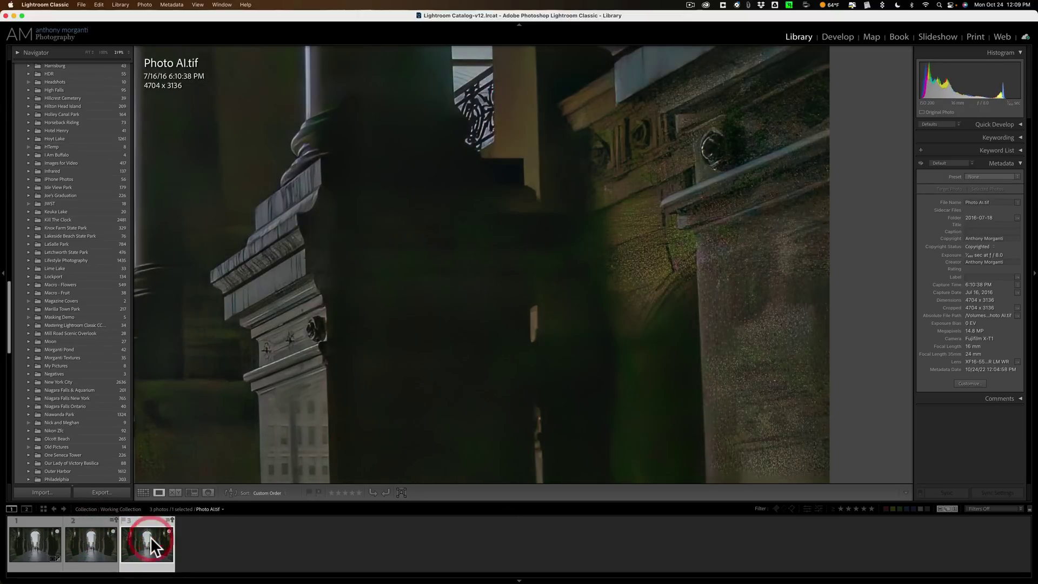
left_click(96, 547)
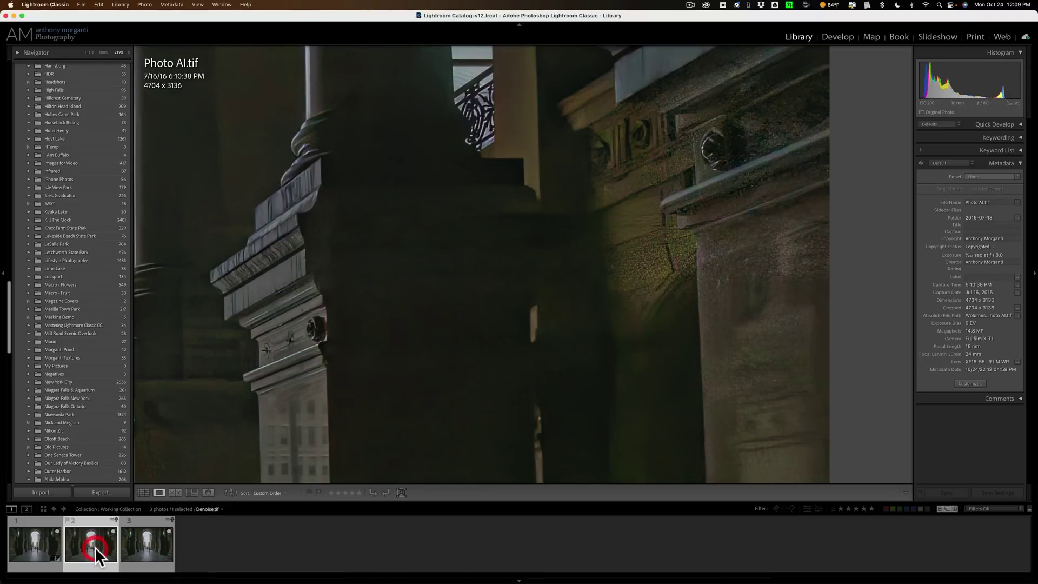
left_click(152, 547)
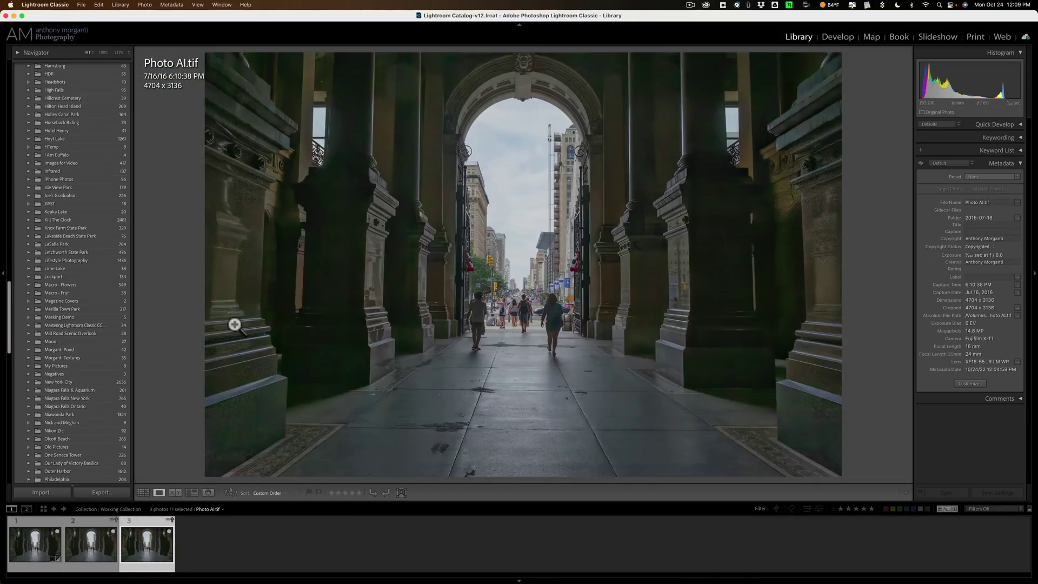
Zoom 2:1 on the dark left stairs and pan along the stair edges to the corner
left_click(216, 328)
left_click_drag(224, 346, 309, 245)
left_click_drag(352, 294, 389, 251)
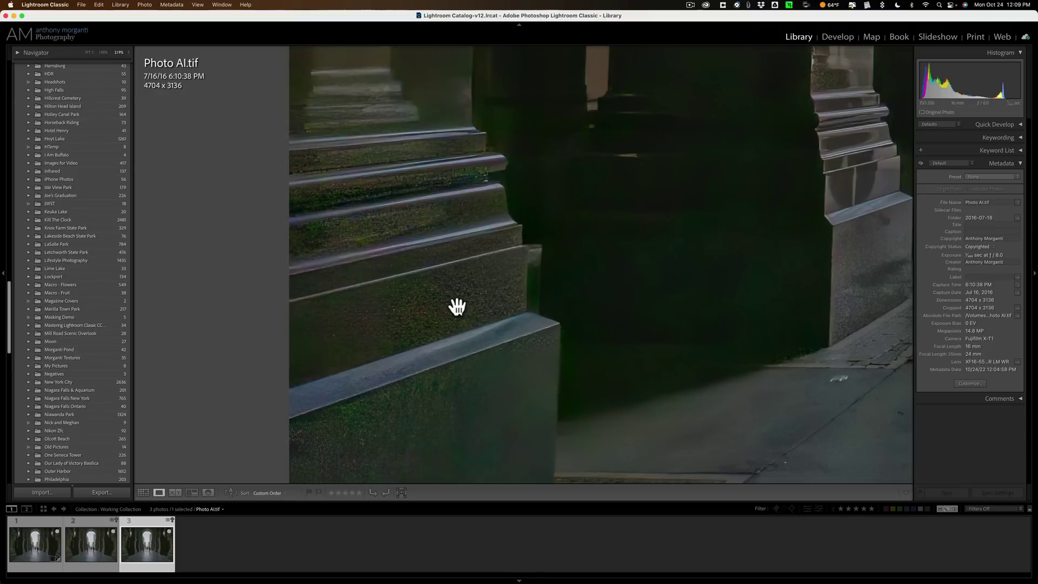
left_click_drag(457, 307, 546, 289)
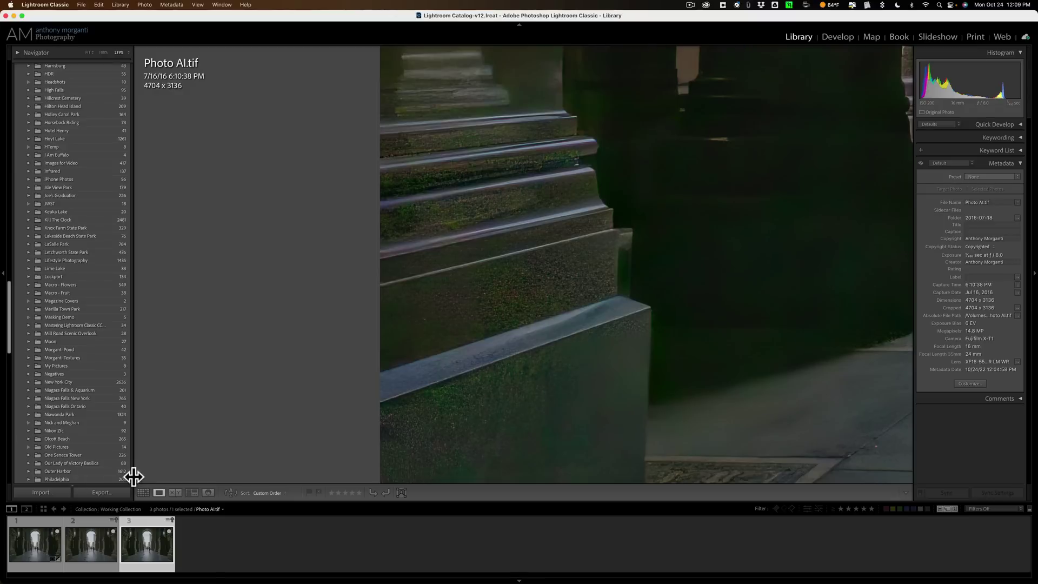
Alternate Denoise.tif and Photo AI.tif on the stairs, then show the whole Denoise.tif frame
left_click(91, 538)
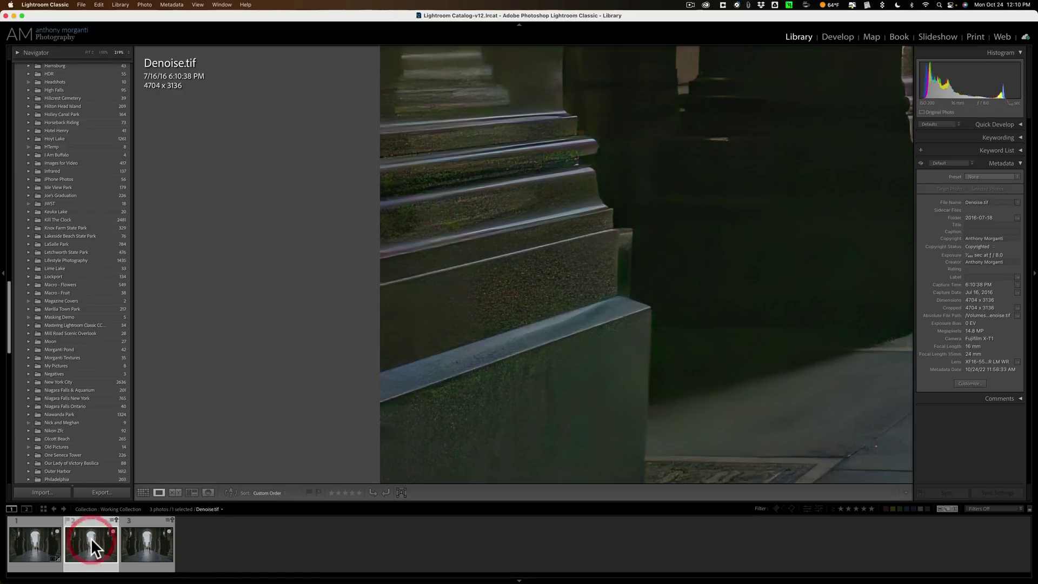
left_click(134, 545)
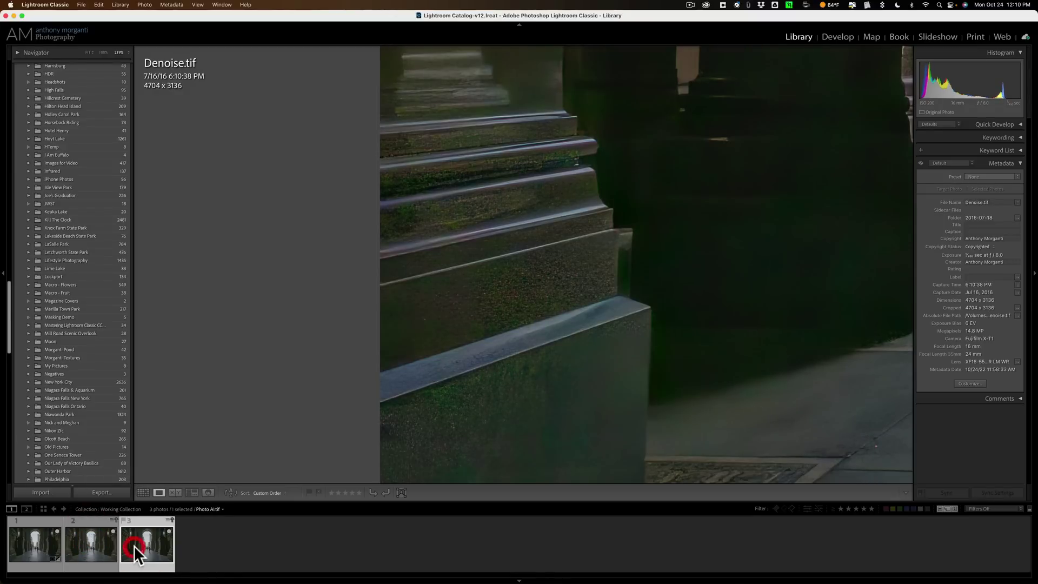
left_click(105, 541)
left_click(155, 547)
left_click(93, 539)
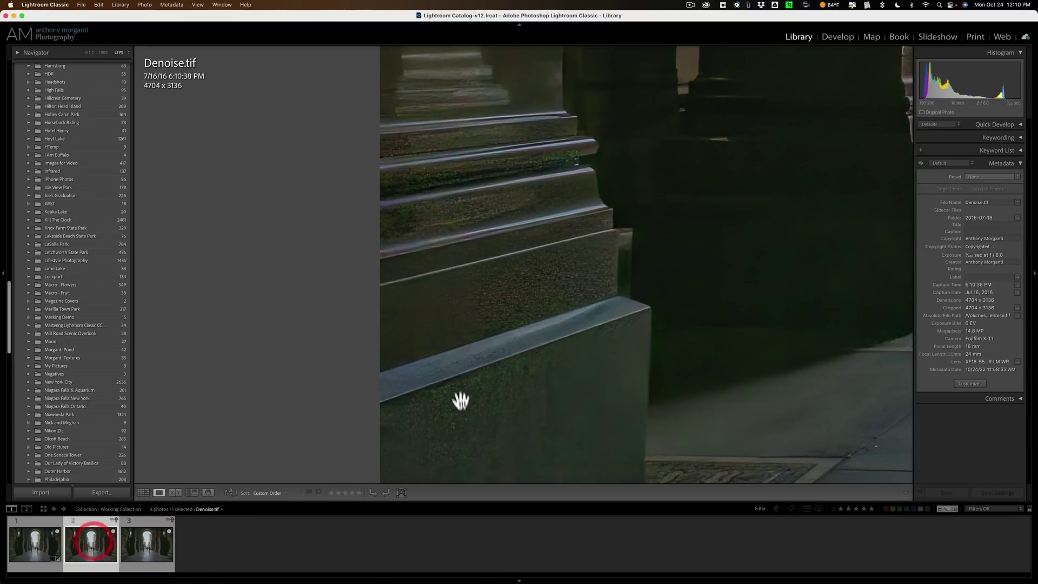
left_click(157, 543)
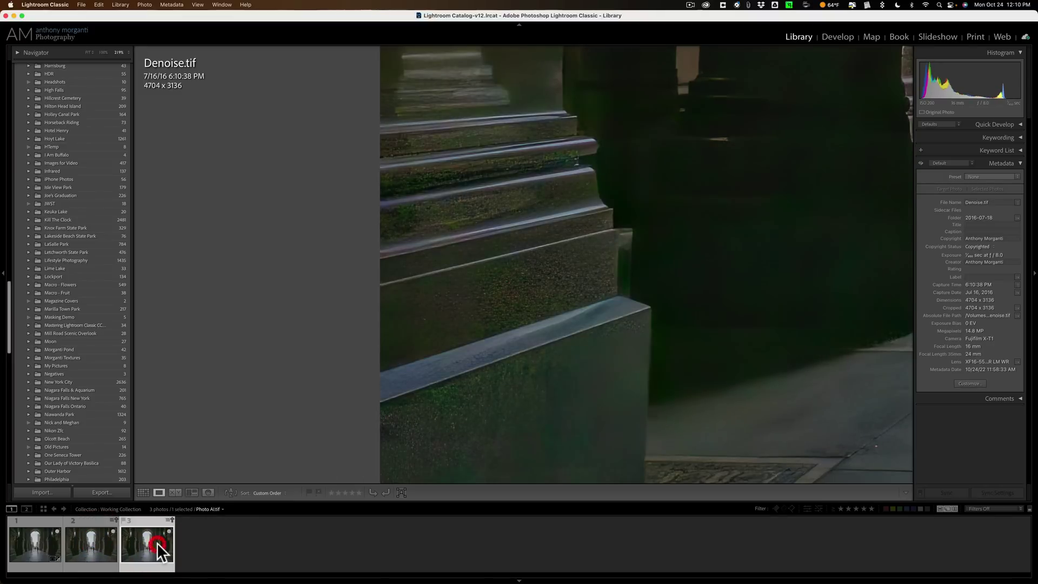
left_click(88, 547)
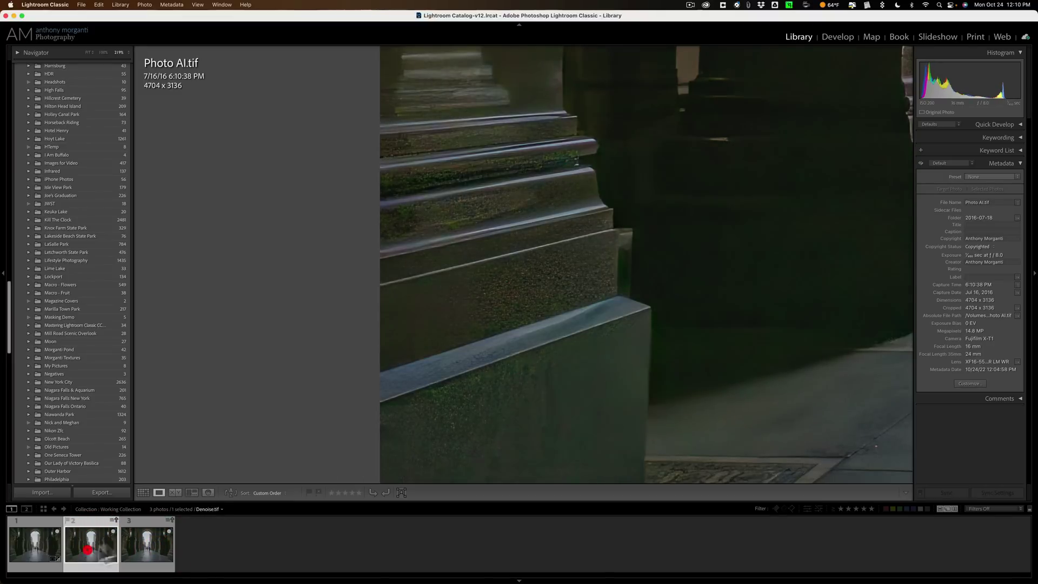
left_click(690, 305)
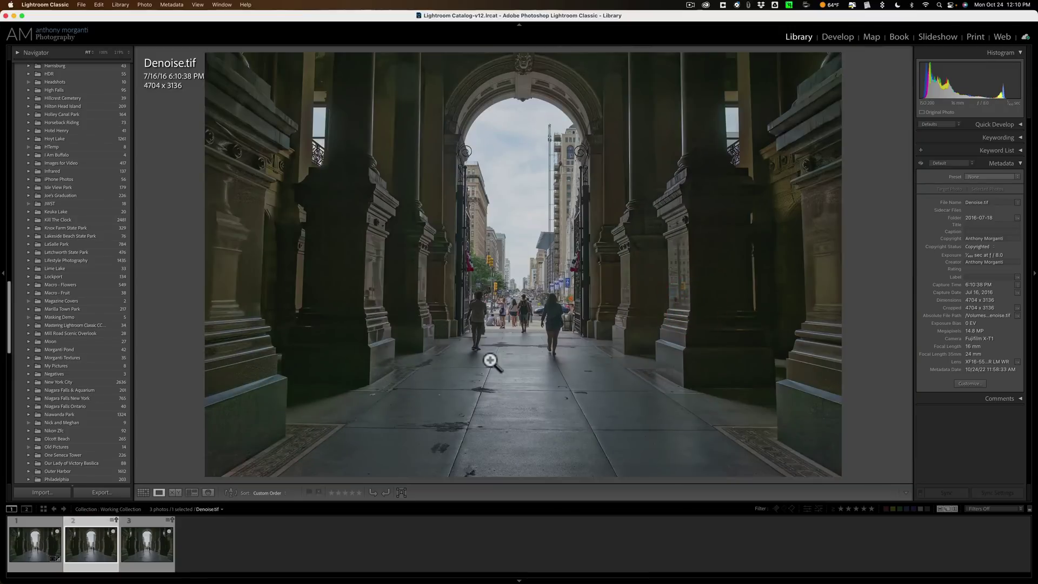
Zoom on the sky and distant buildings, toggle Photo AI.tif and Denoise.tif, then return Denoise.tif to Fit
left_click(520, 172)
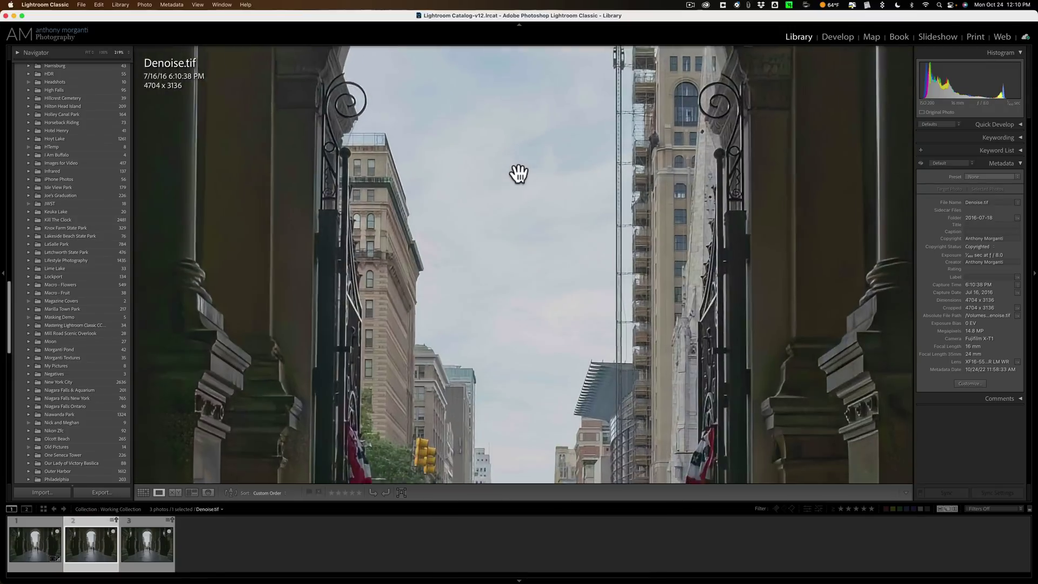
left_click(515, 200)
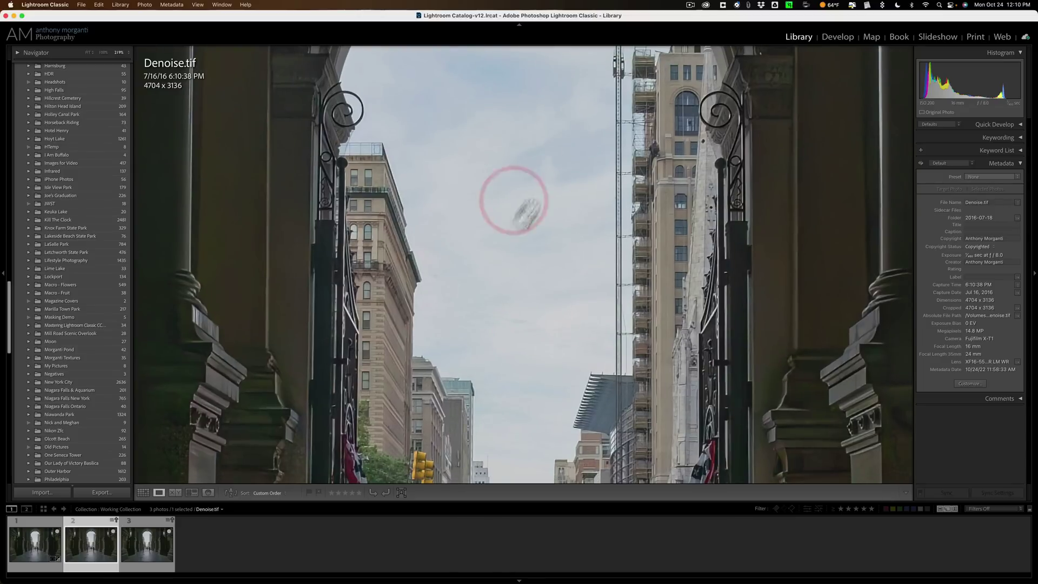
left_click(145, 540)
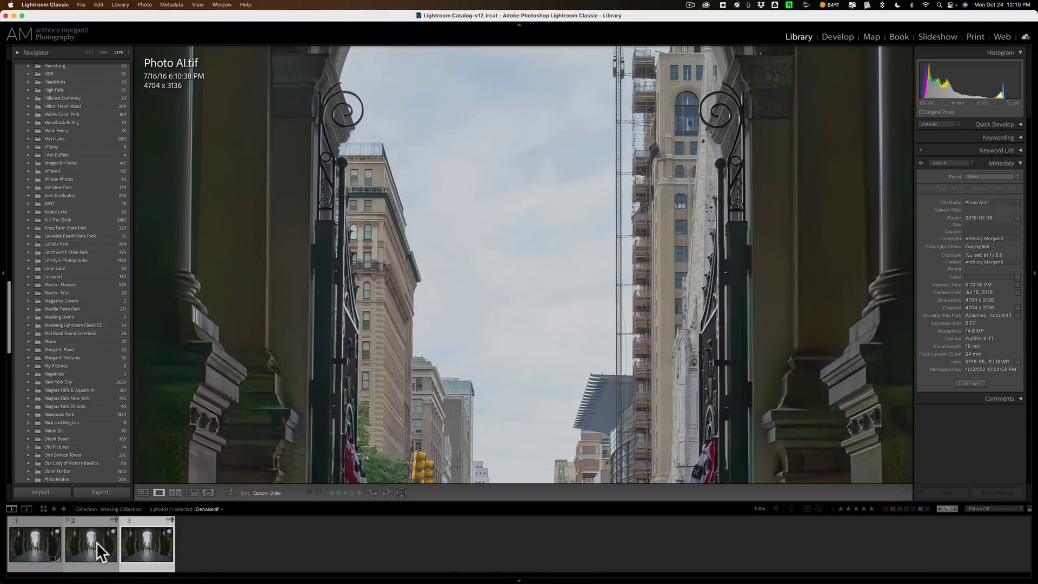
left_click(96, 542)
left_click(145, 542)
left_click(106, 540)
left_click(501, 350)
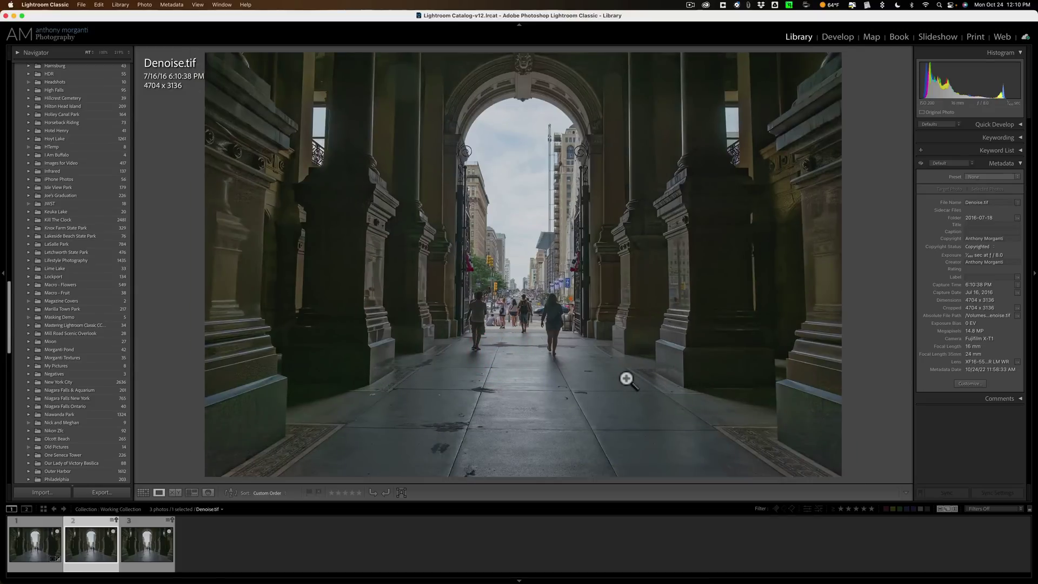
Show the original _DSF7483.RAF at 2:1 on the left pillar base, then pan over the street and sidewalk
left_click(26, 537)
left_click(259, 389)
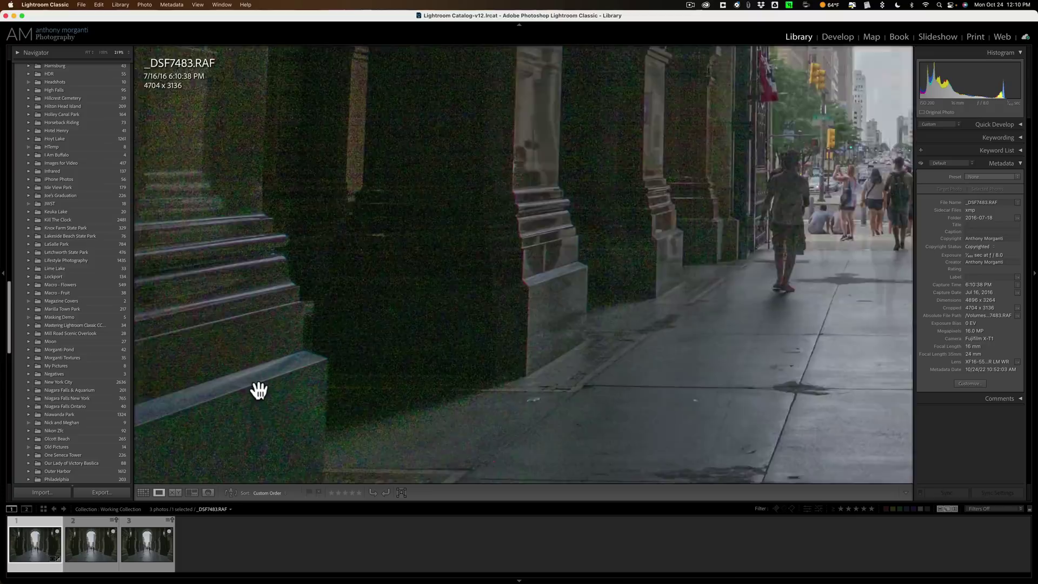
left_click_drag(519, 303, 394, 371)
left_click_drag(331, 449, 456, 417)
left_click_drag(672, 313, 193, 295)
left_click_drag(392, 371, 391, 228)
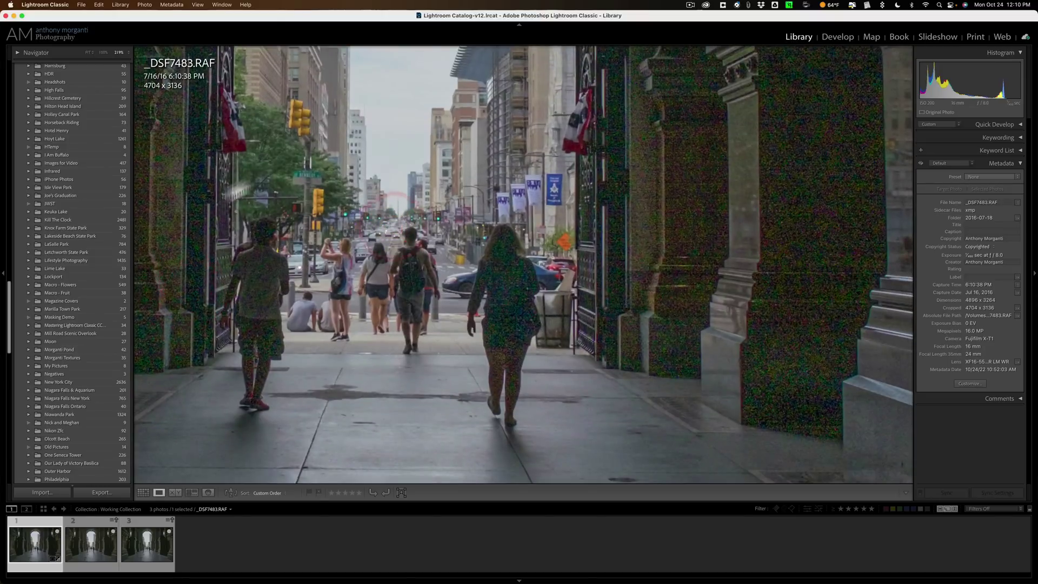
Pan the RAF close-up over the arches, sky and dark right pillars, then show it whole
left_click_drag(587, 168, 424, 412)
left_click_drag(185, 199, 399, 339)
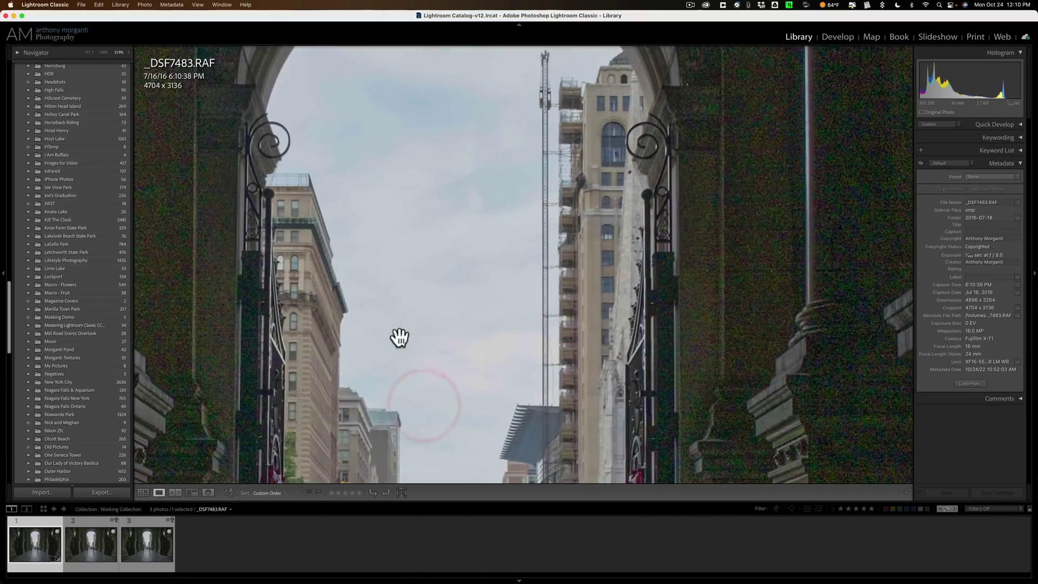
left_click_drag(609, 278, 155, 259)
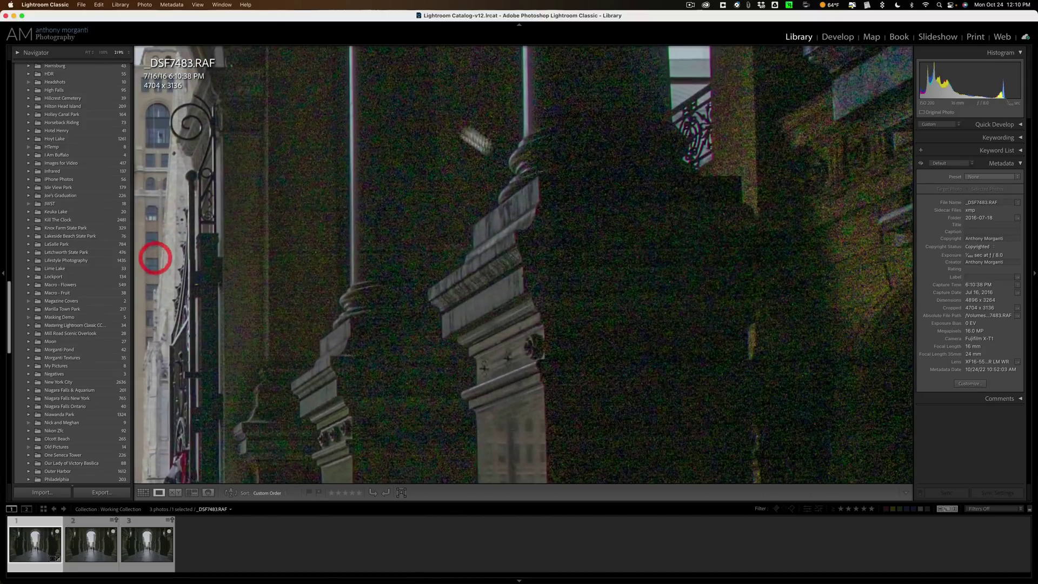
left_click_drag(760, 278, 359, 95)
left_click_drag(336, 292, 772, 211)
left_click(609, 211)
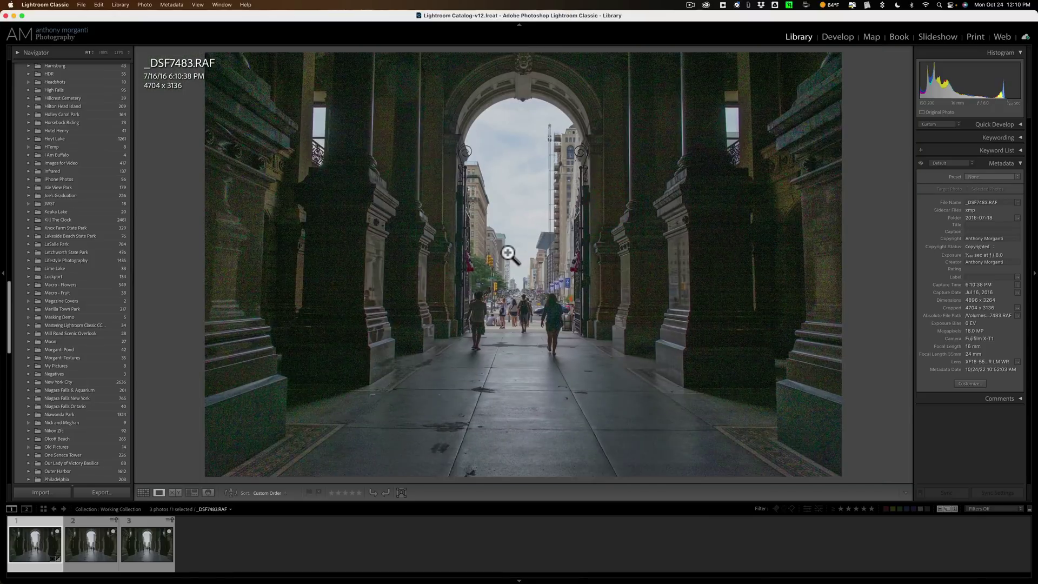
Show Denoise.tif in the loupe view in place of the original RAF
left_click(93, 539)
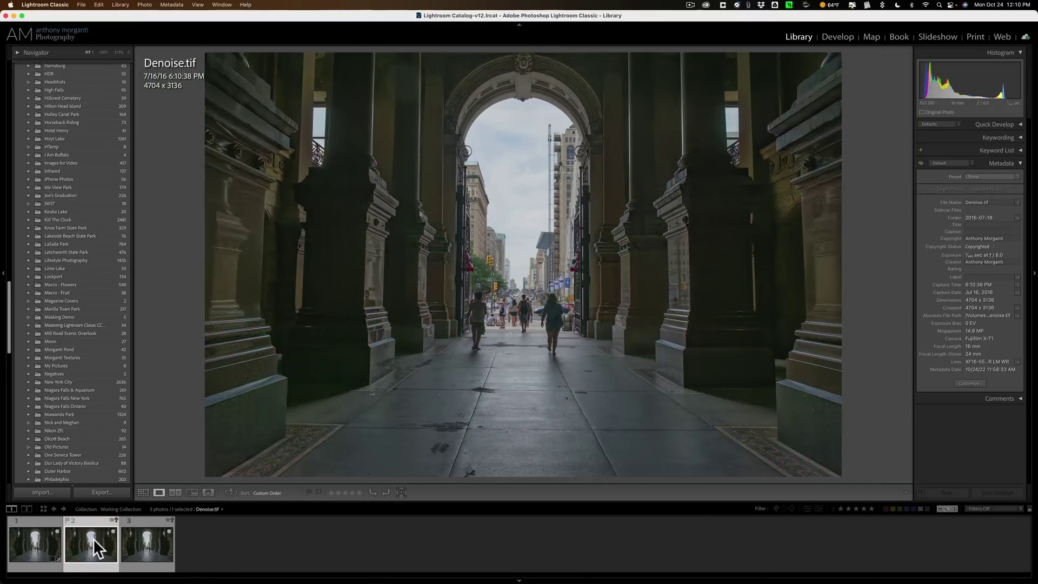